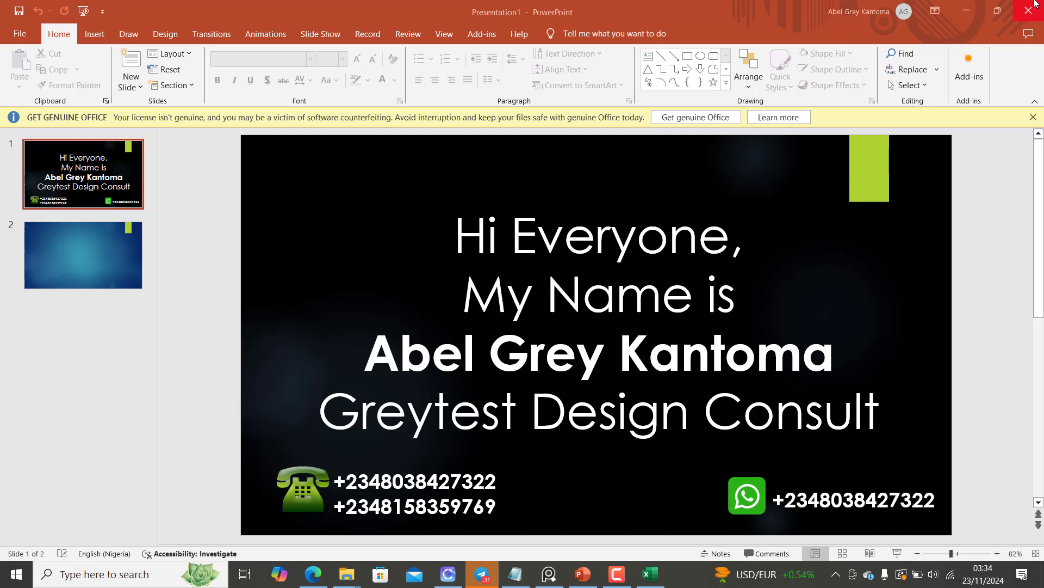
Switch from the PowerPoint introduction slide to the PileSOFT v7 workbook in Excel.
{"action": "left_click", "coordinate": [966, 11]}
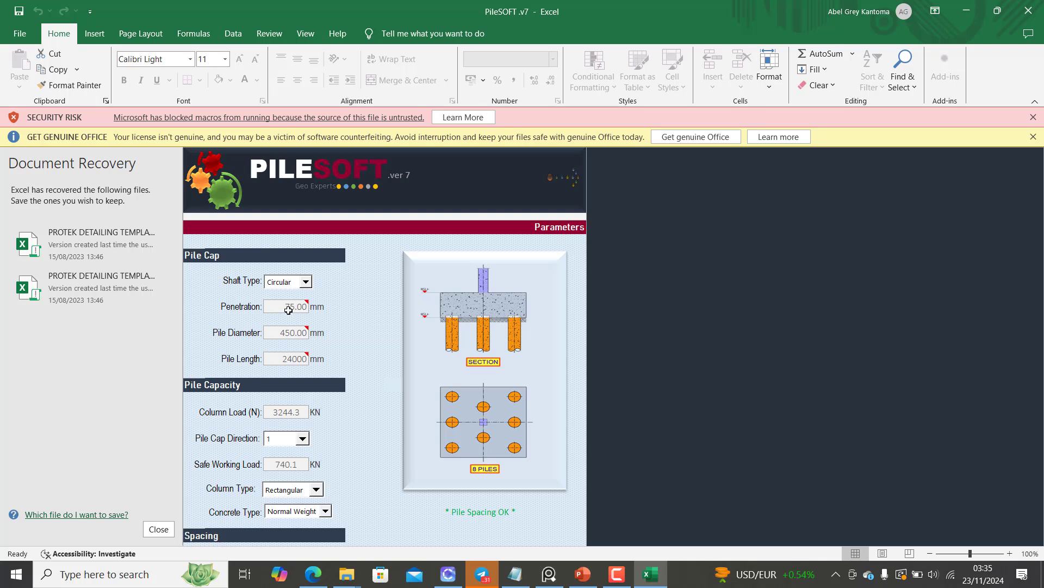
{"action": "mouse_move", "coordinate": [306, 306]}
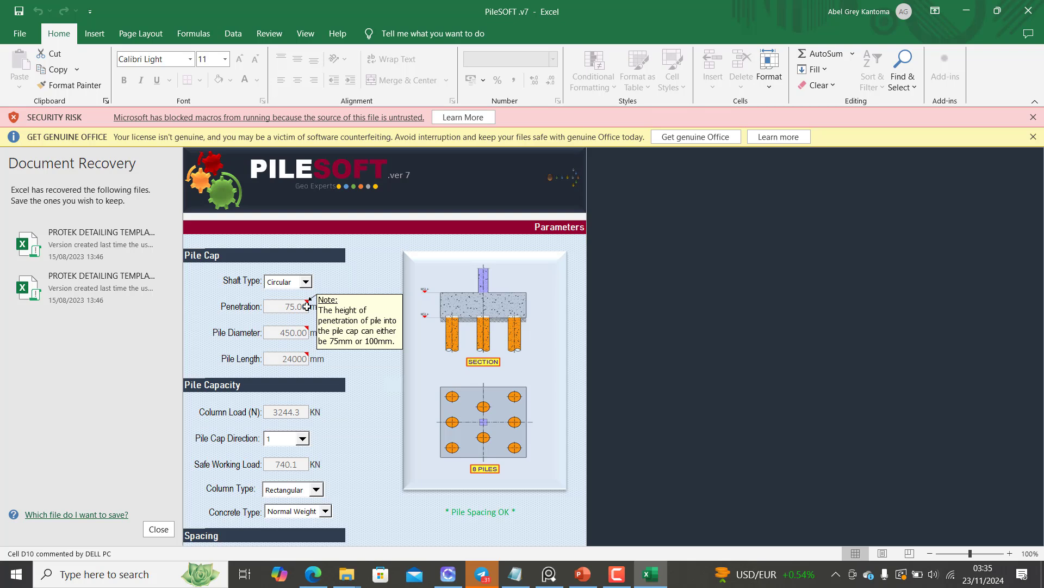
Replace the 450 mm pile diameter with 350 mm so the cap redraws with 10 piles.
{"action": "left_click", "coordinate": [279, 333]}
{"action": "double_click", "coordinate": [293, 334]}
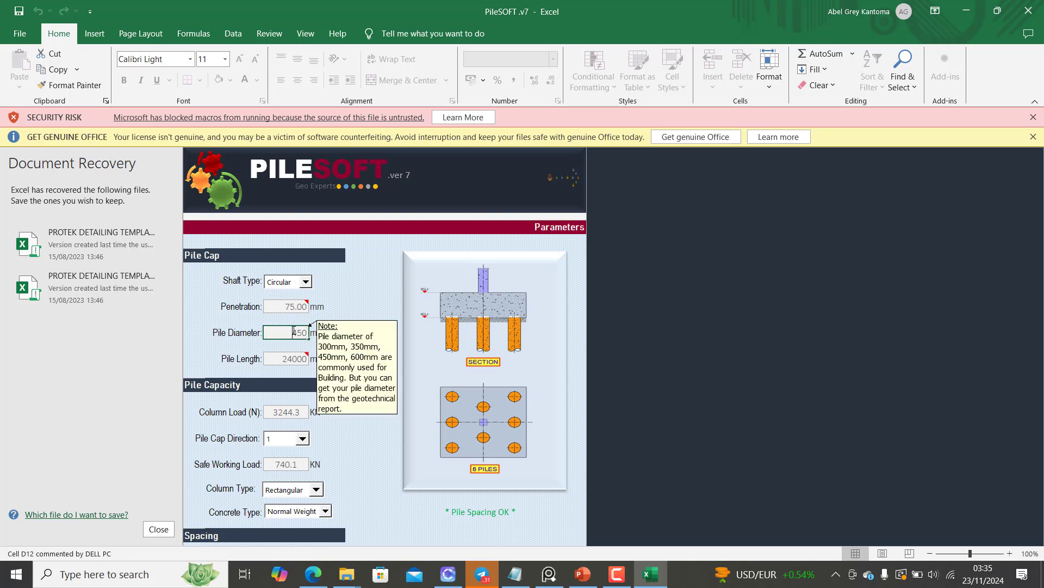
{"action": "double_click", "coordinate": [296, 333]}
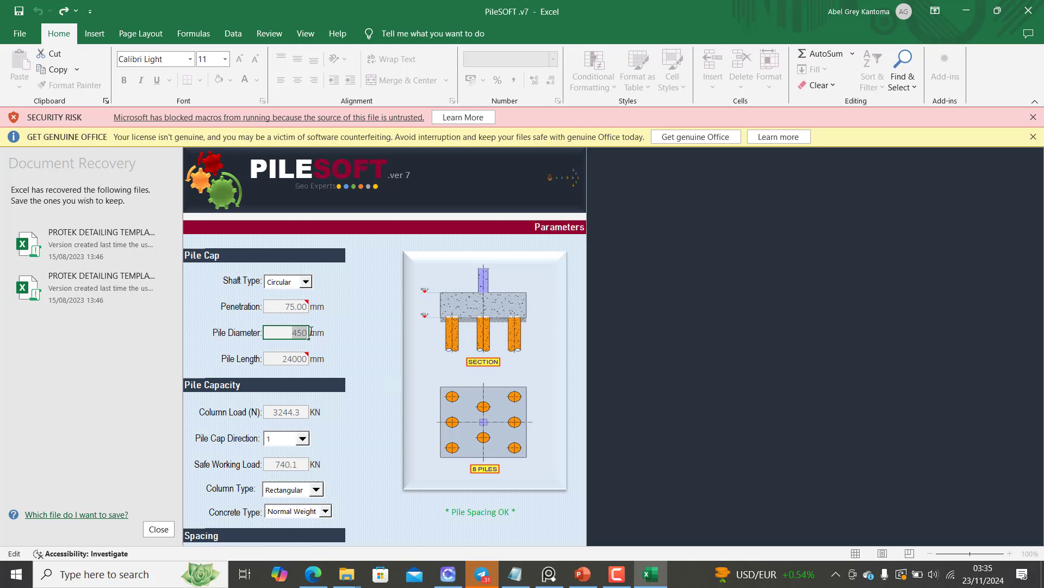
{"action": "type", "text": "350"}
{"action": "left_click", "coordinate": [280, 359]}
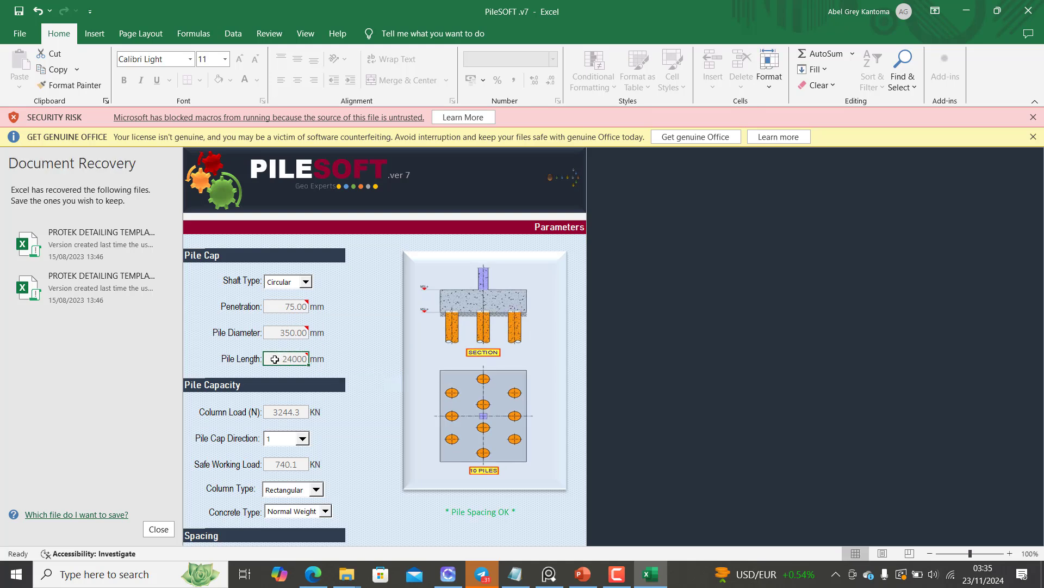
{"action": "mouse_move", "coordinate": [277, 359]}
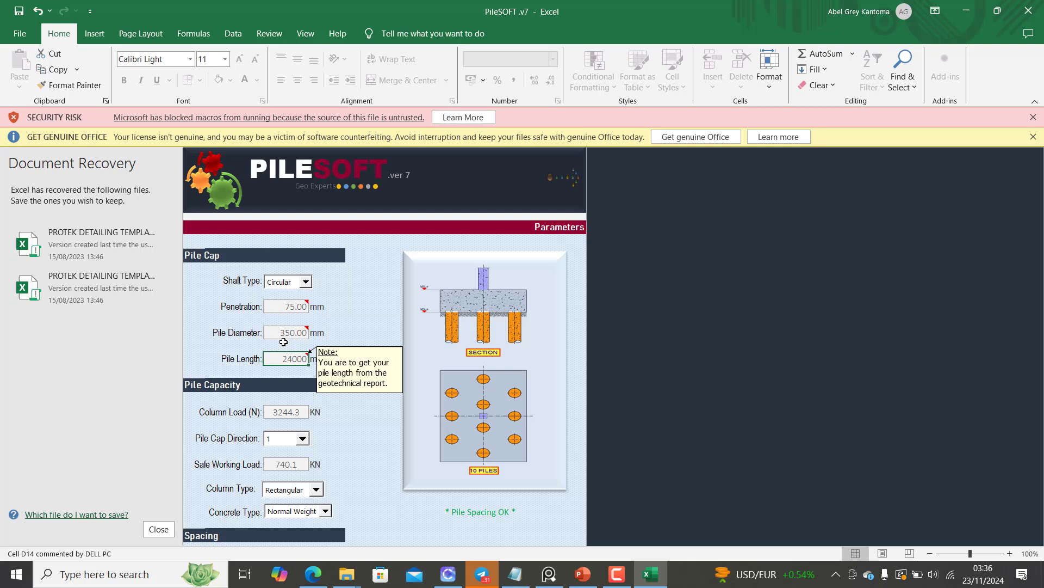
{"action": "mouse_move", "coordinate": [293, 335]}
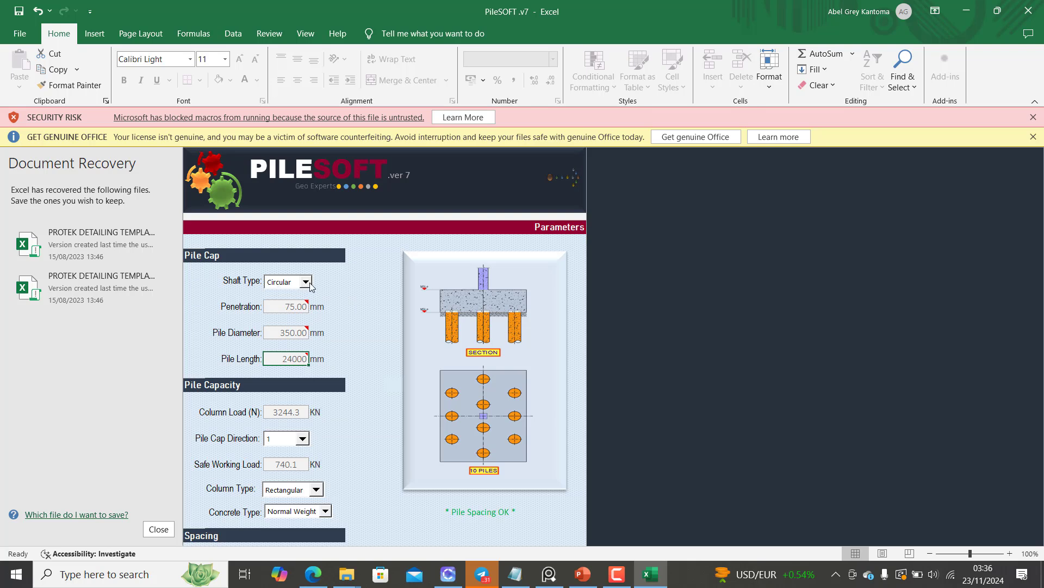
{"action": "left_click", "coordinate": [310, 283]}
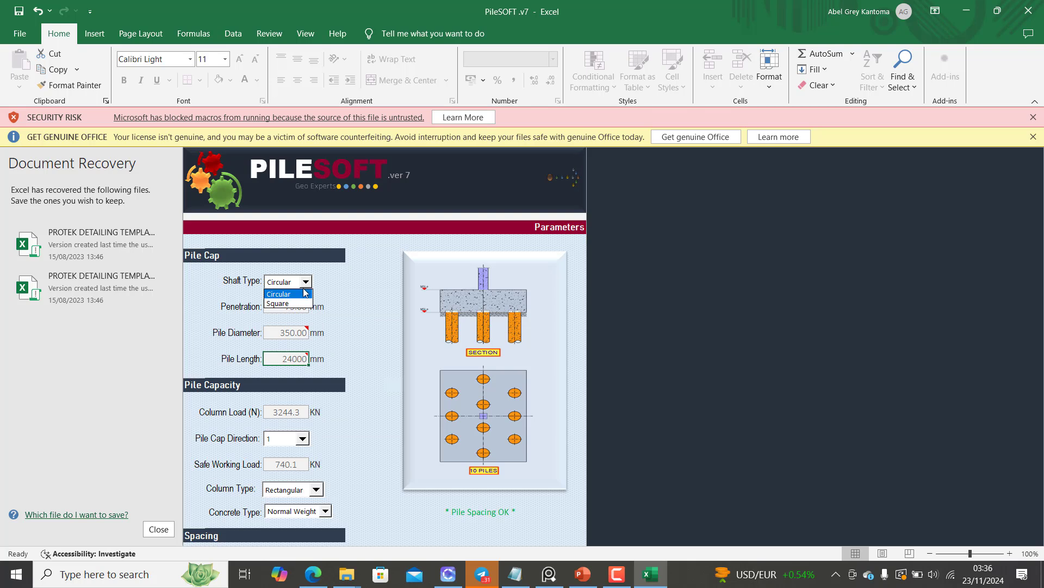
{"action": "left_click", "coordinate": [290, 305]}
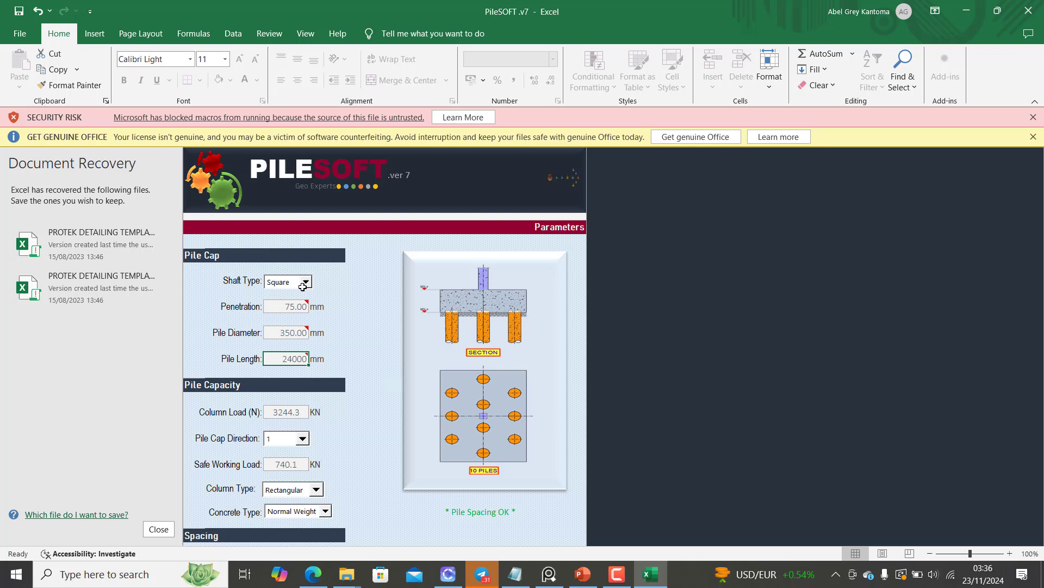
{"action": "left_click", "coordinate": [305, 282]}
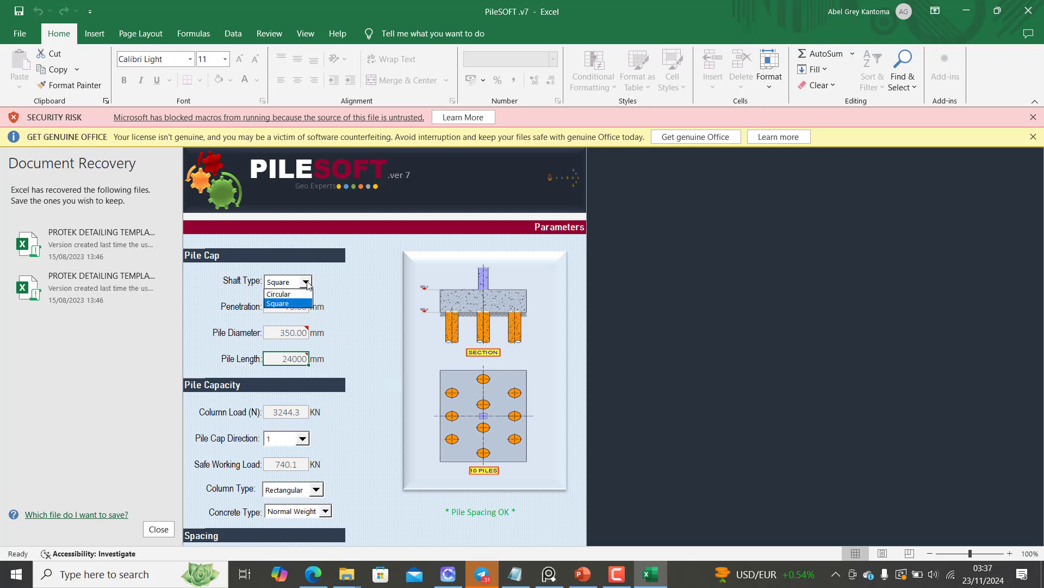
{"action": "left_click", "coordinate": [290, 296]}
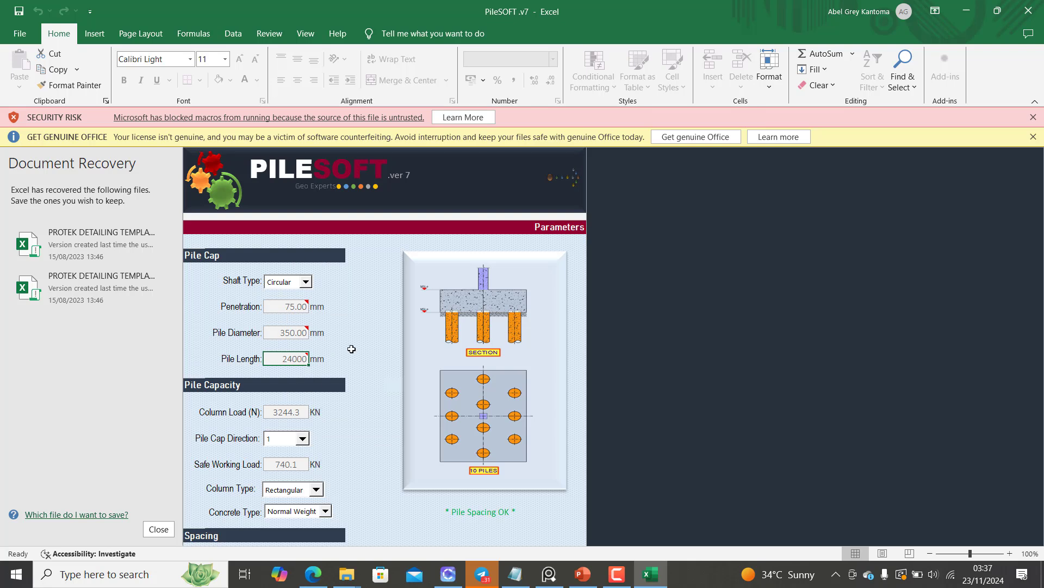
{"action": "left_click", "coordinate": [302, 283]}
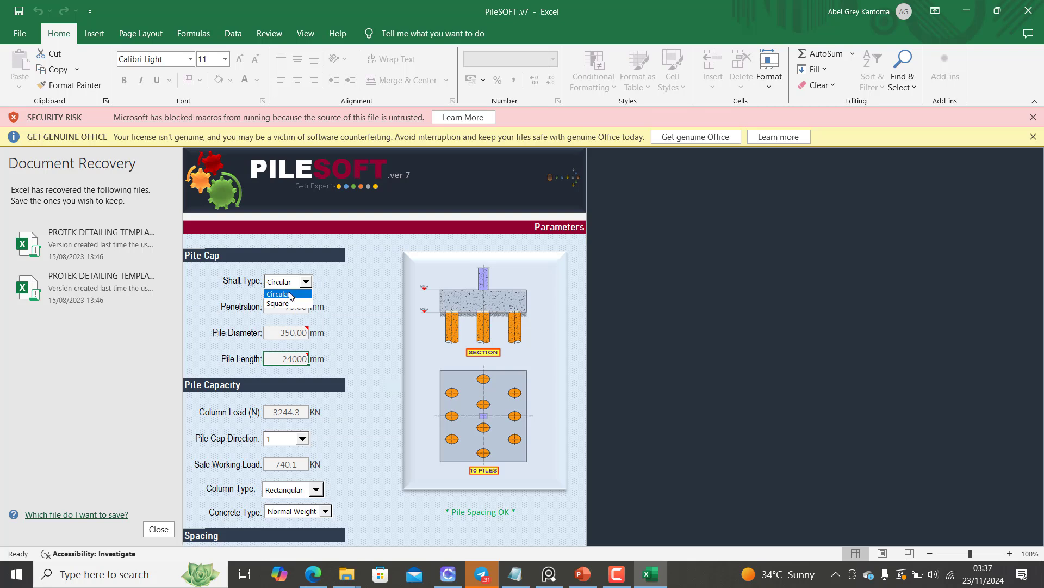
{"action": "left_click", "coordinate": [290, 296]}
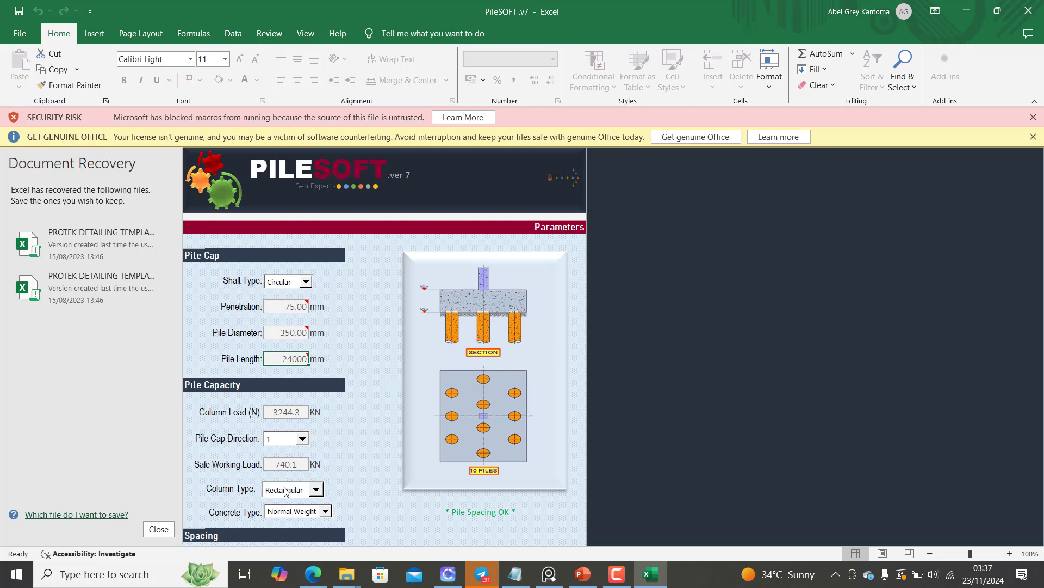
Stretch the Excel window to full screen height and width, then begin editing Pile Length.
{"action": "scroll", "coordinate": [321, 454], "scroll_direction": "down", "scroll_amount": 2}
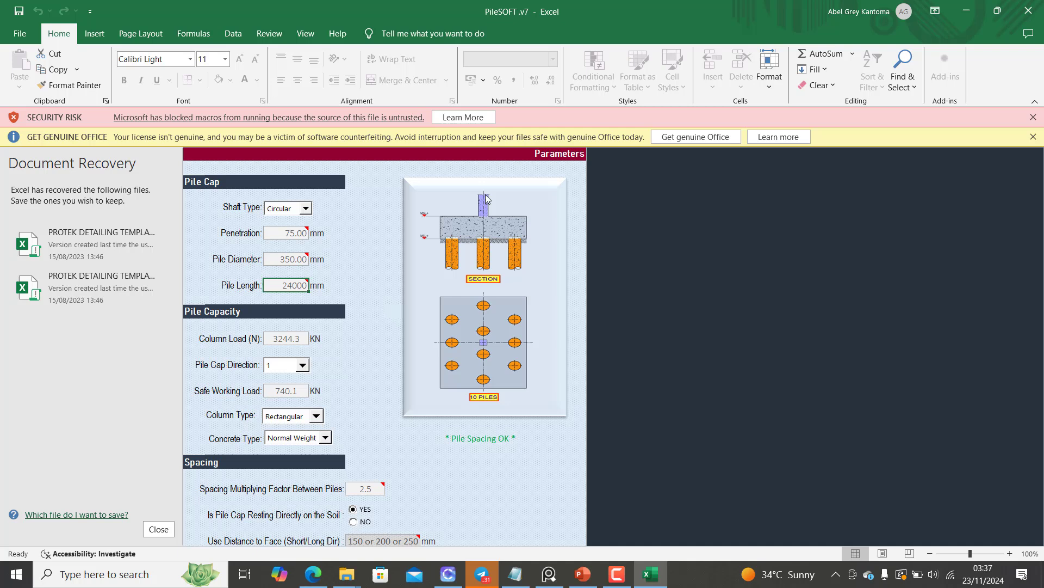
{"action": "left_click", "coordinate": [997, 11]}
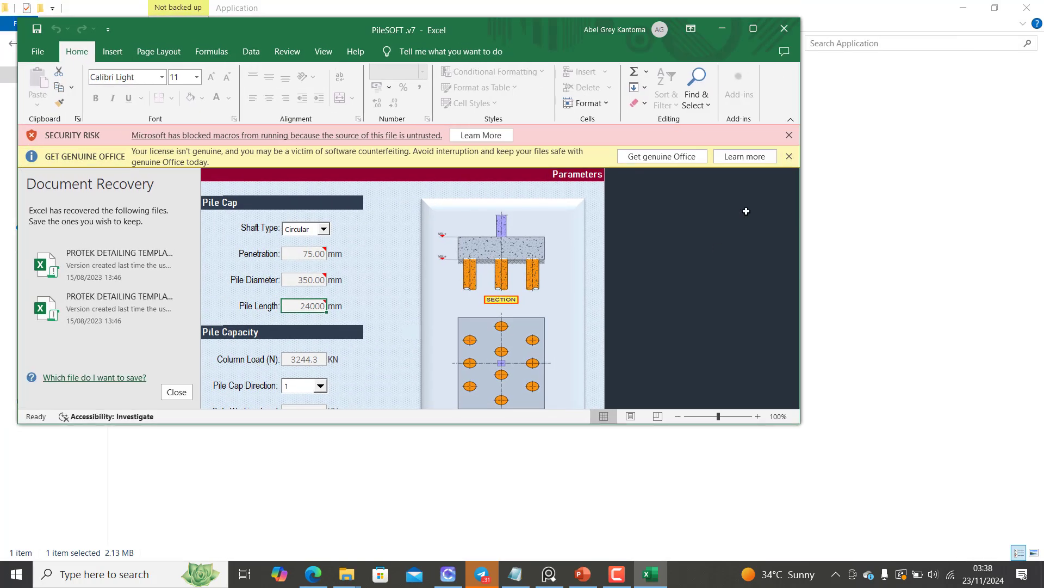
{"action": "left_click_drag", "start_coordinate": [560, 427], "coordinate": [566, 582]}
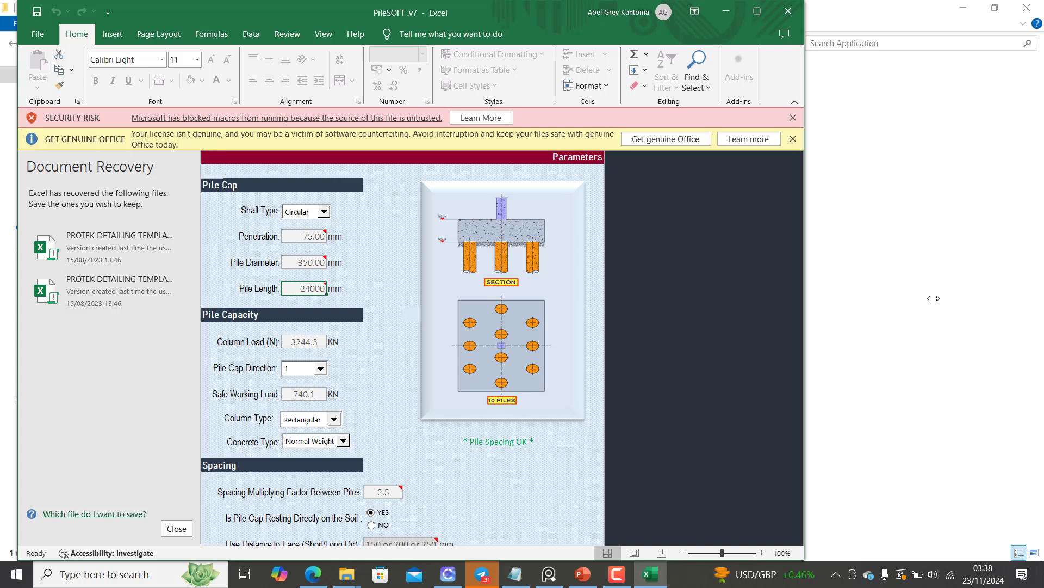
{"action": "left_click_drag", "start_coordinate": [803, 315], "coordinate": [1043, 337]}
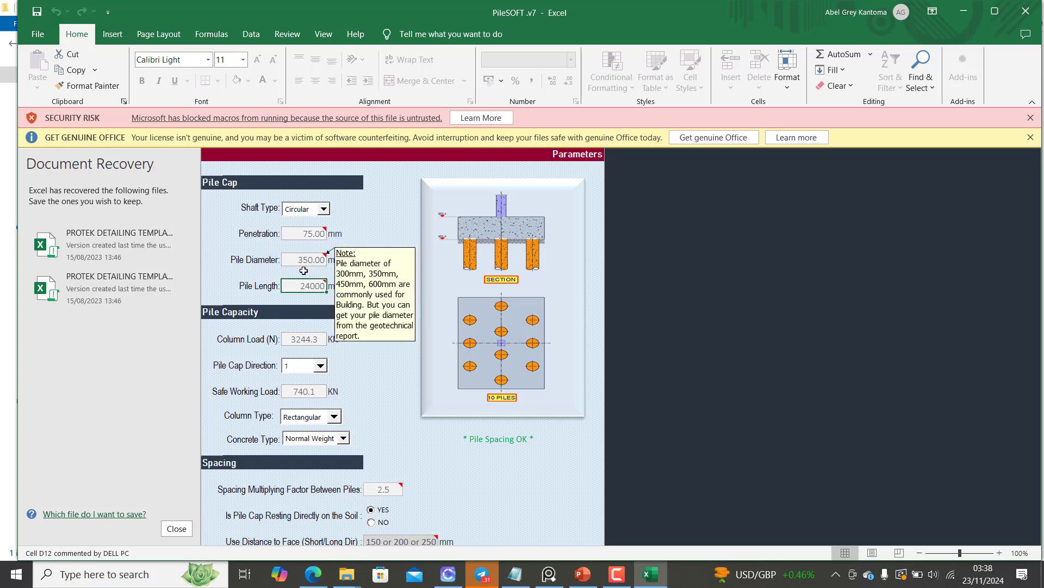
{"action": "mouse_move", "coordinate": [300, 289]}
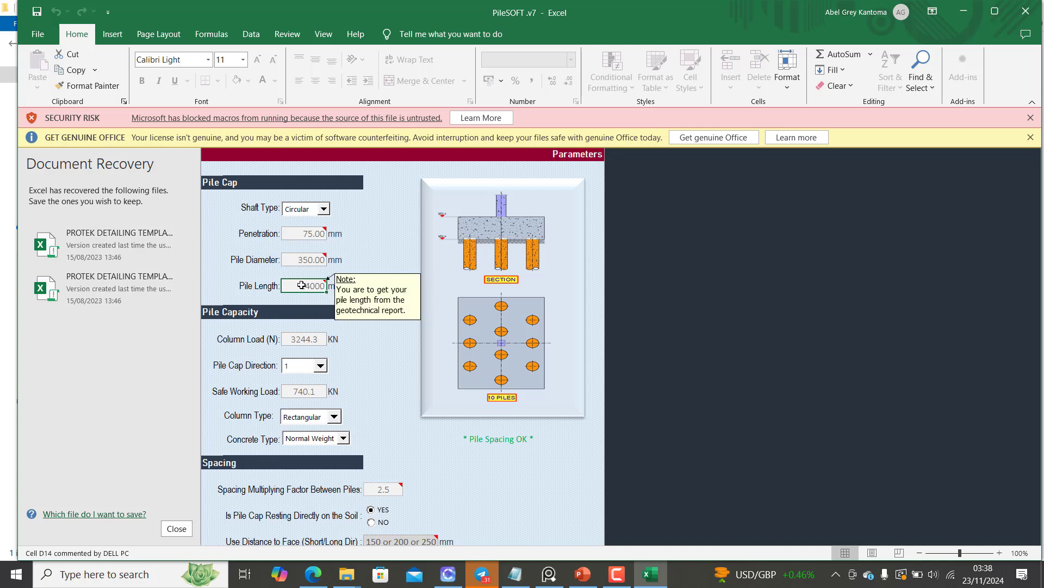
{"action": "double_click", "coordinate": [301, 286]}
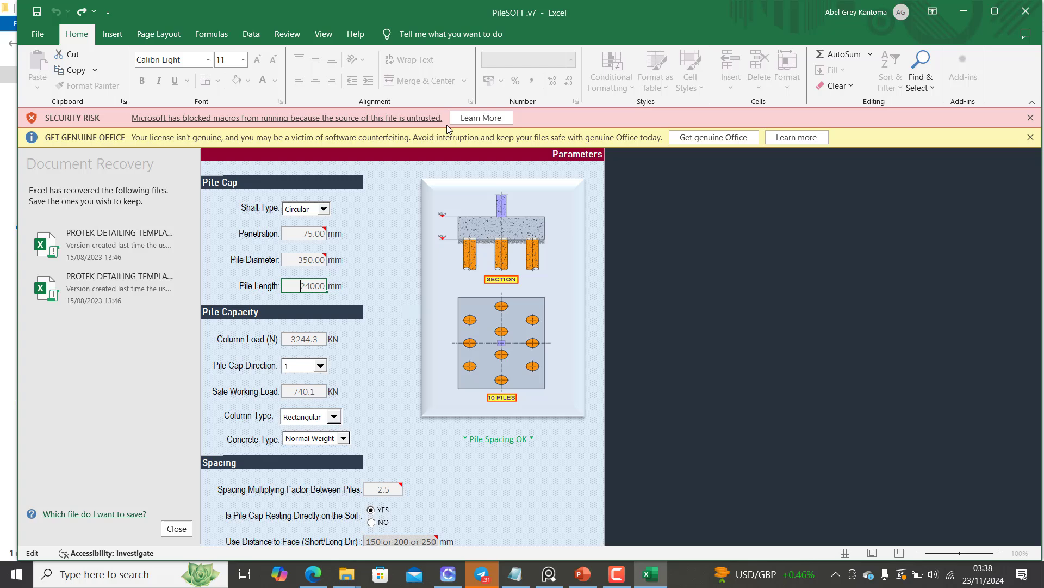
In Trust Center settings, enable all macros and trust access to the VBA project object model.
{"action": "left_click", "coordinate": [38, 33]}
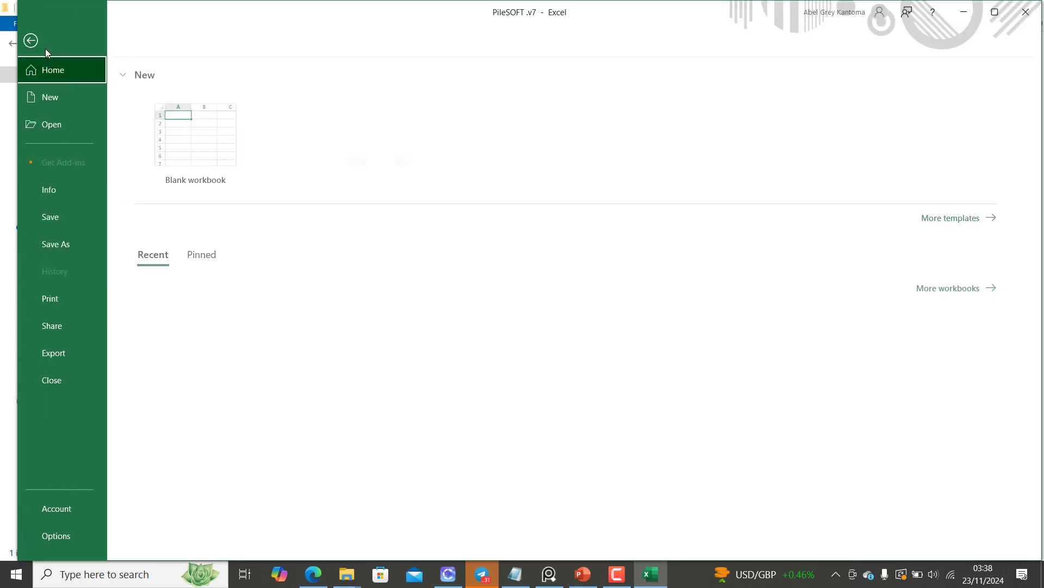
{"action": "left_click", "coordinate": [63, 539]}
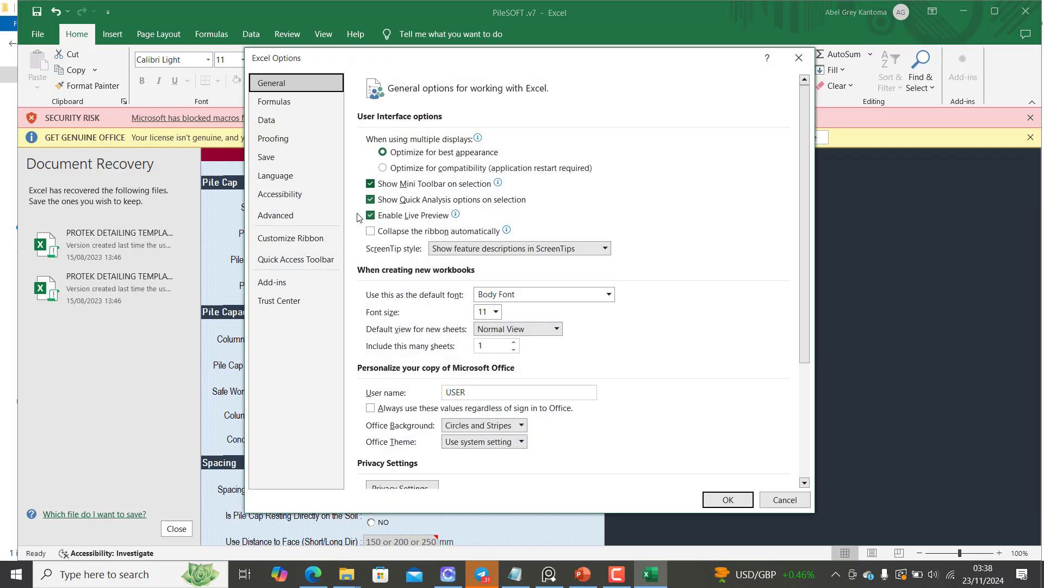
{"action": "left_click", "coordinate": [300, 298]}
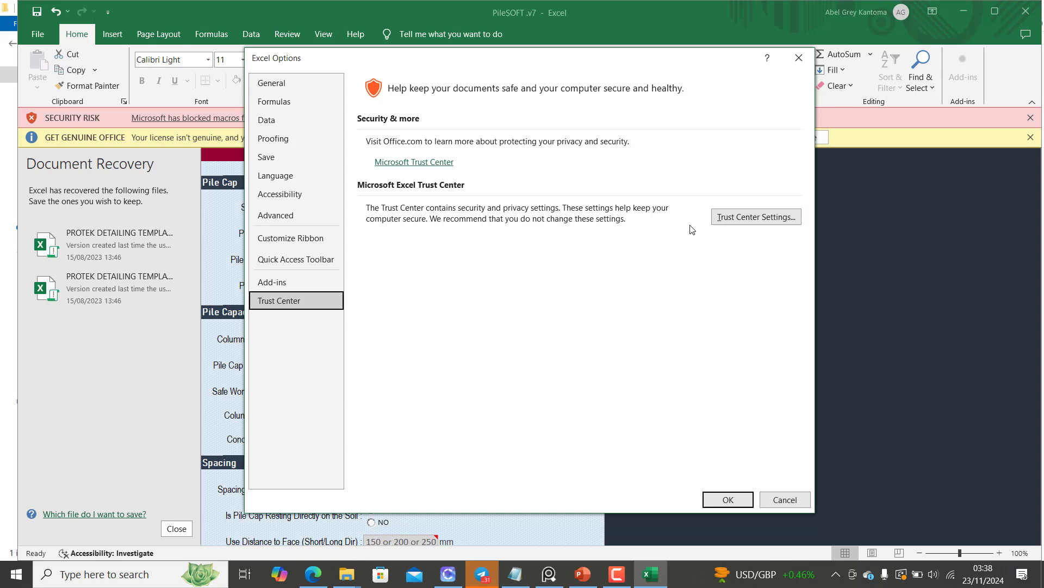
{"action": "left_click", "coordinate": [741, 217]}
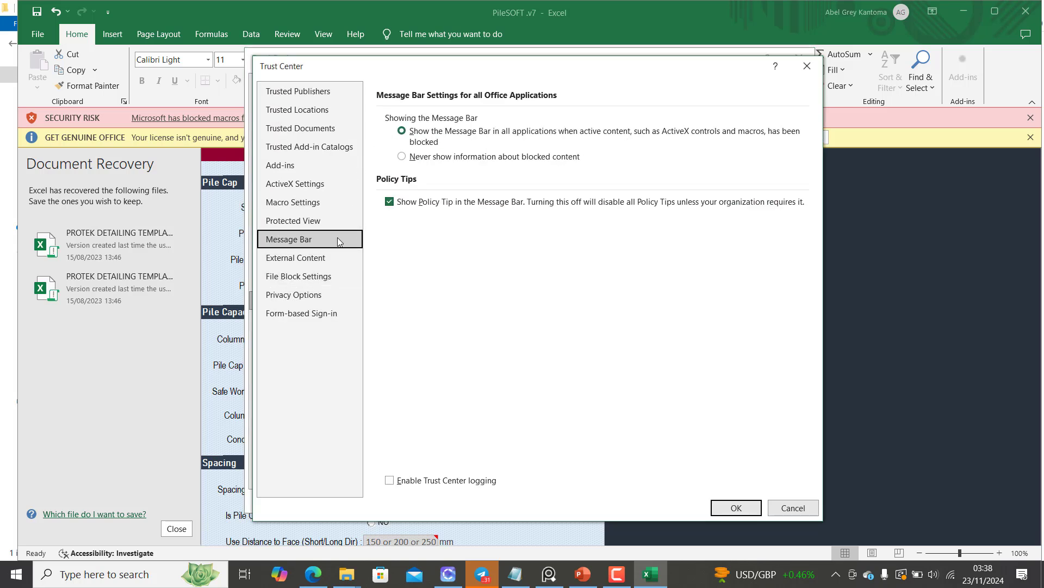
{"action": "left_click", "coordinate": [308, 219]}
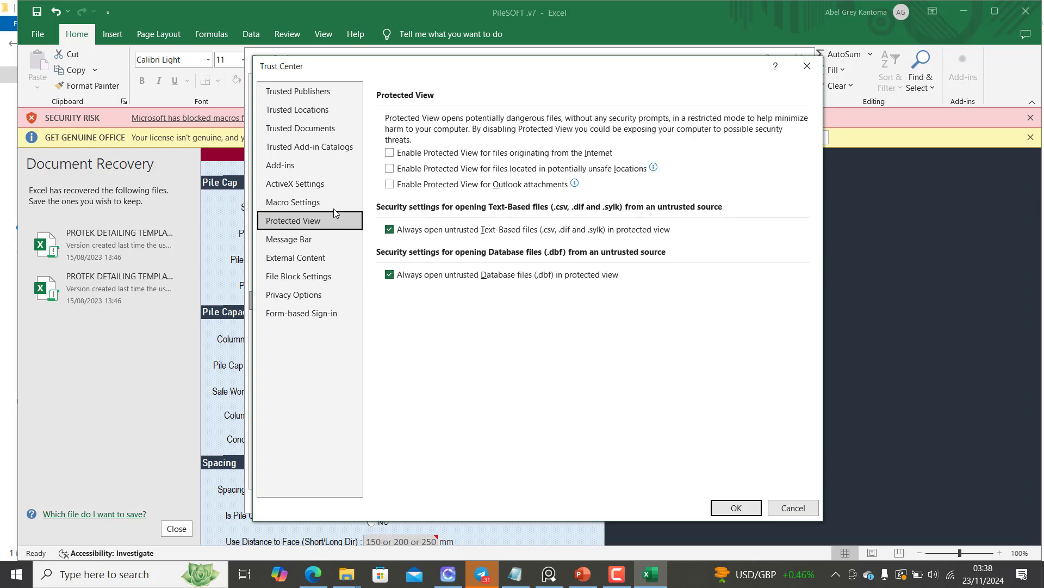
{"action": "left_click", "coordinate": [309, 206]}
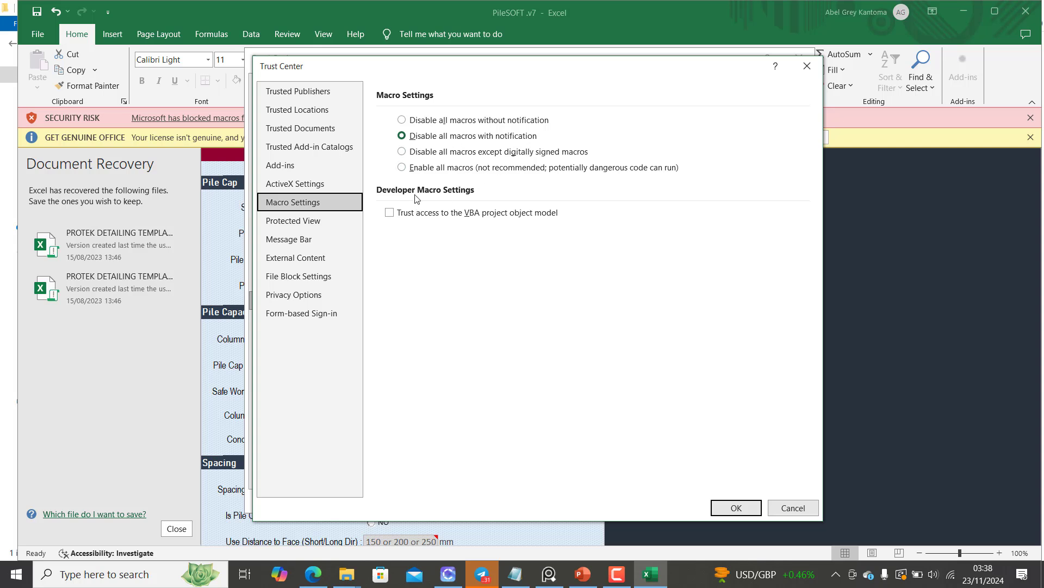
{"action": "left_click", "coordinate": [422, 170]}
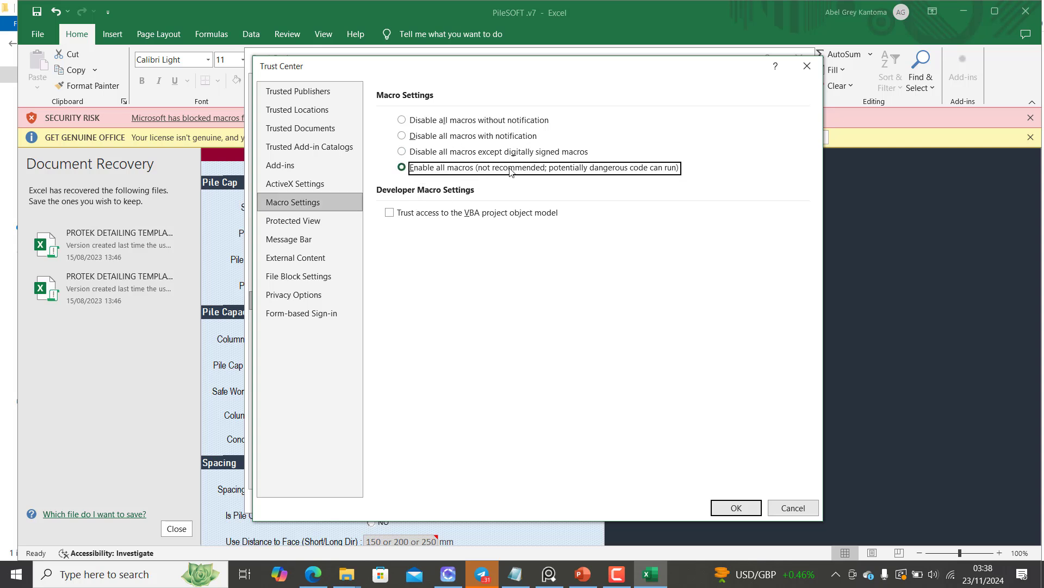
{"action": "left_click", "coordinate": [437, 213]}
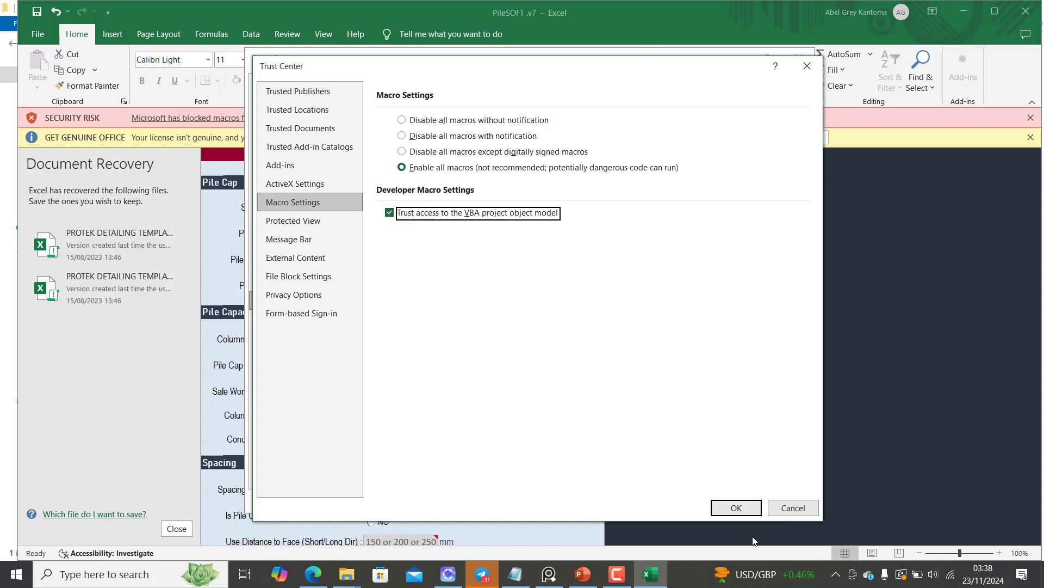
{"action": "left_click", "coordinate": [736, 508]}
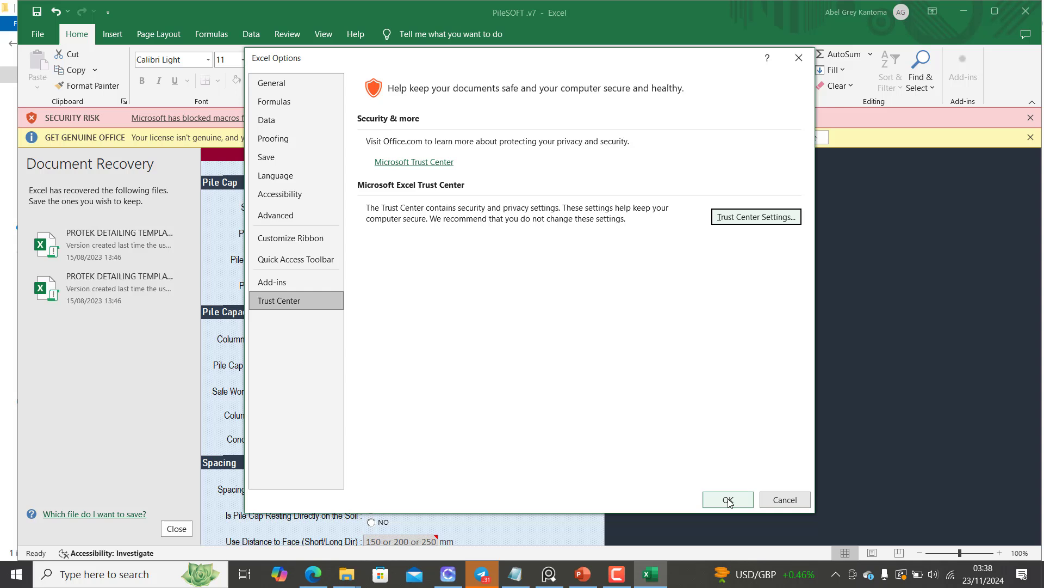
{"action": "left_click", "coordinate": [728, 499]}
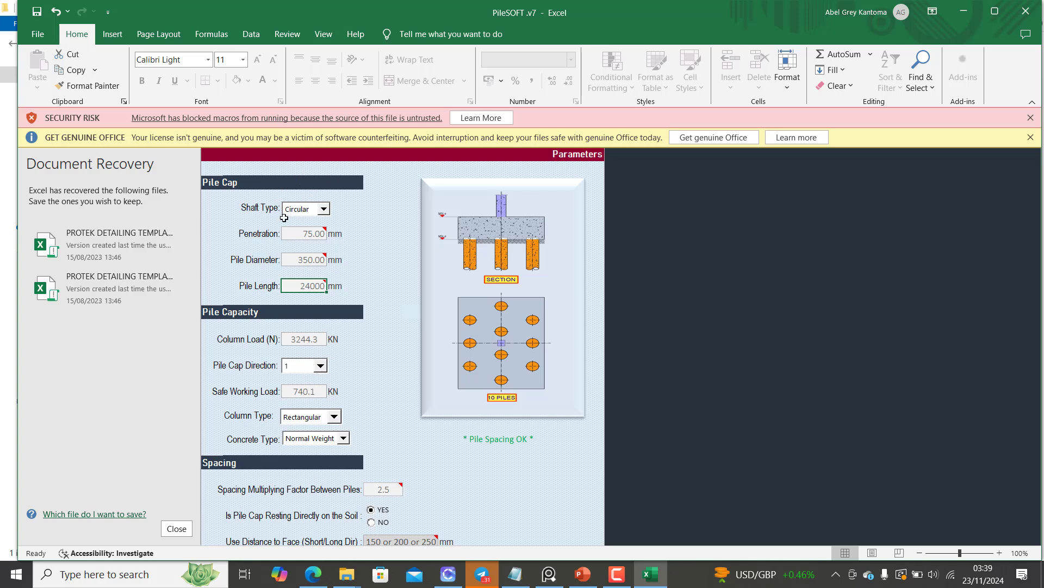
{"action": "left_click", "coordinate": [38, 34]}
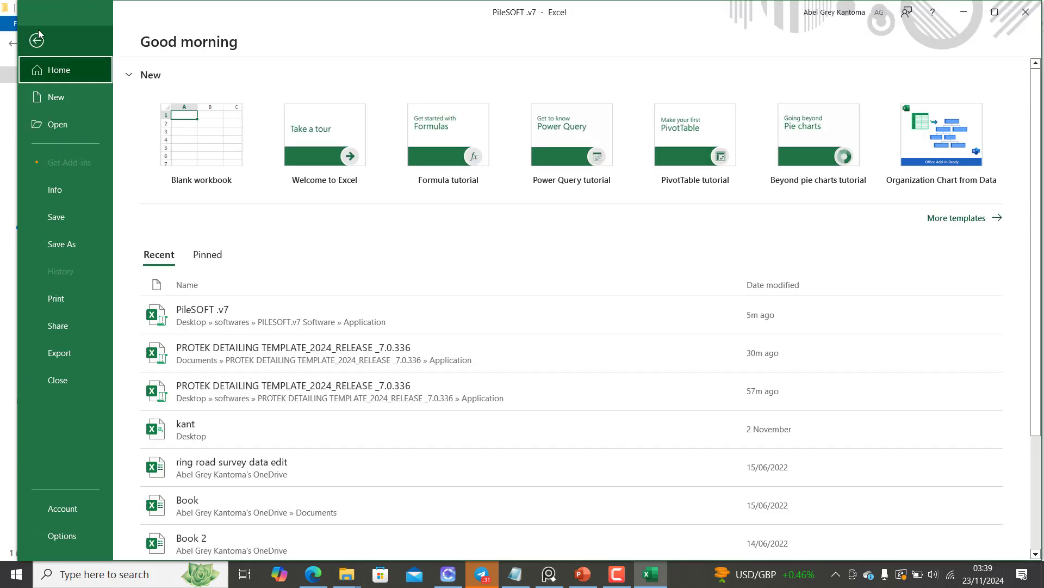
{"action": "left_click", "coordinate": [51, 535]}
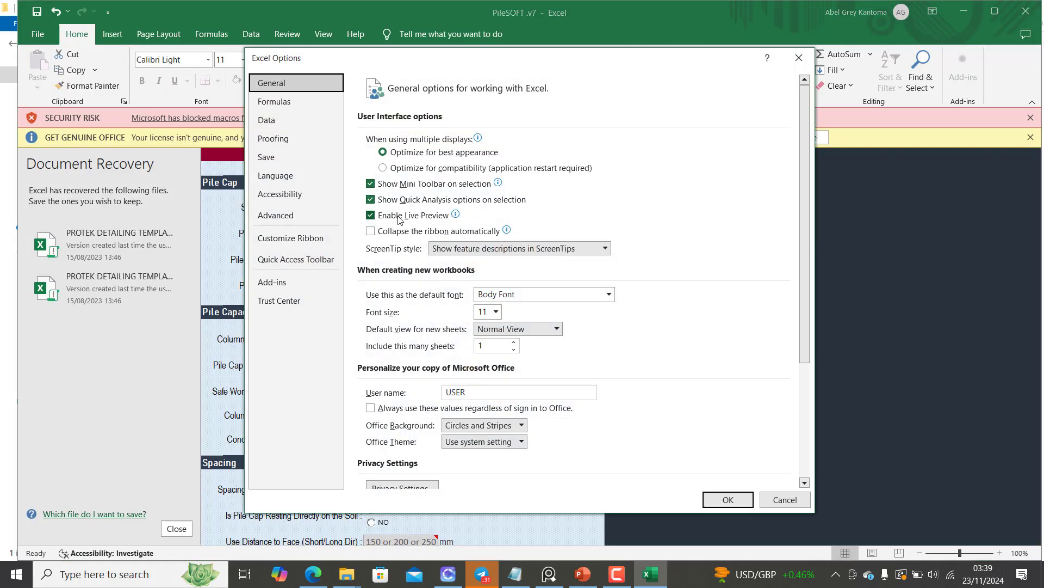
{"action": "left_click", "coordinate": [284, 302]}
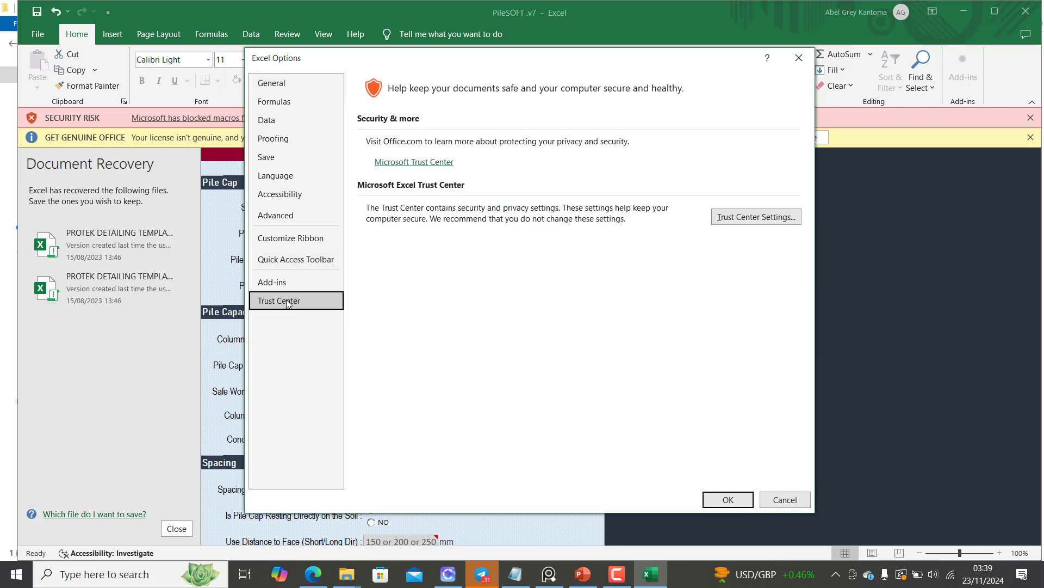
{"action": "left_click", "coordinate": [750, 222]}
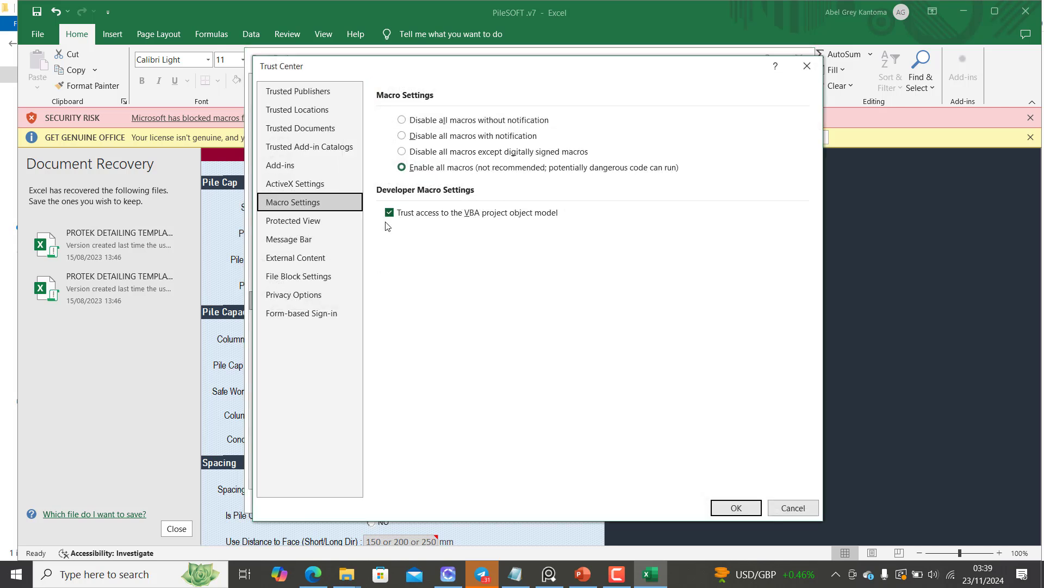
{"action": "left_click", "coordinate": [290, 221]}
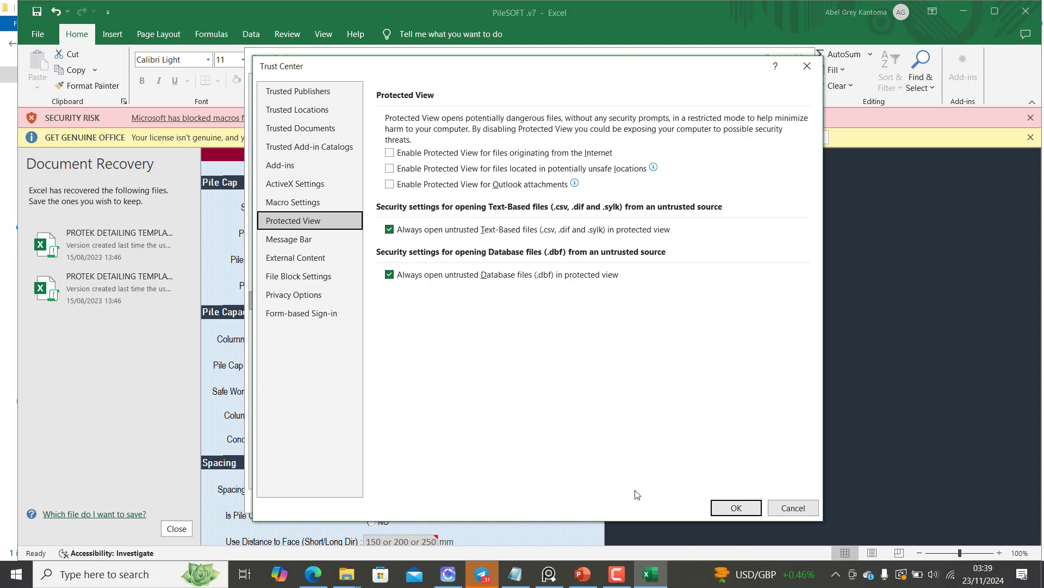
{"action": "left_click", "coordinate": [729, 509]}
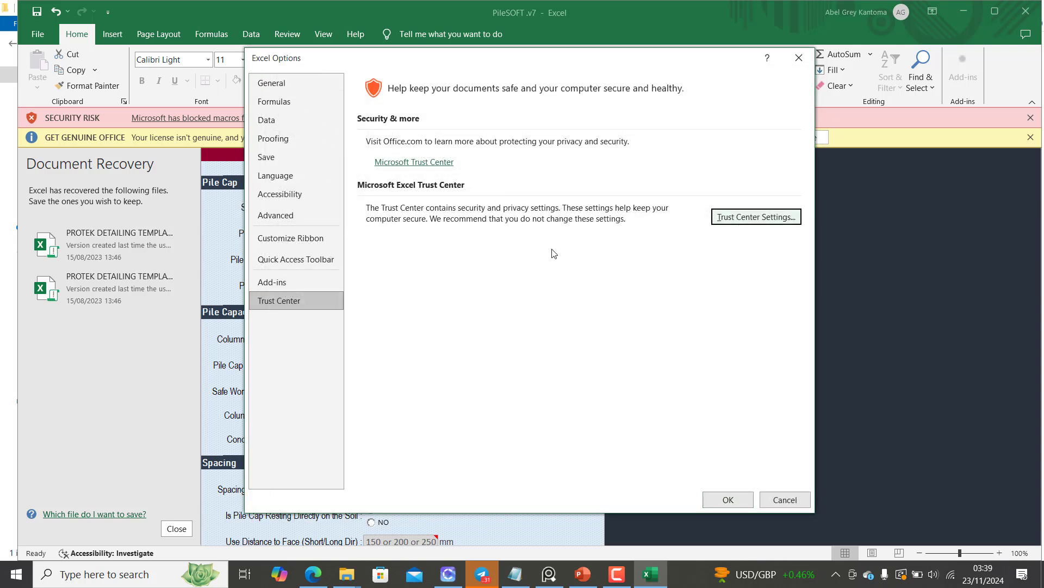
{"action": "left_click", "coordinate": [729, 500]}
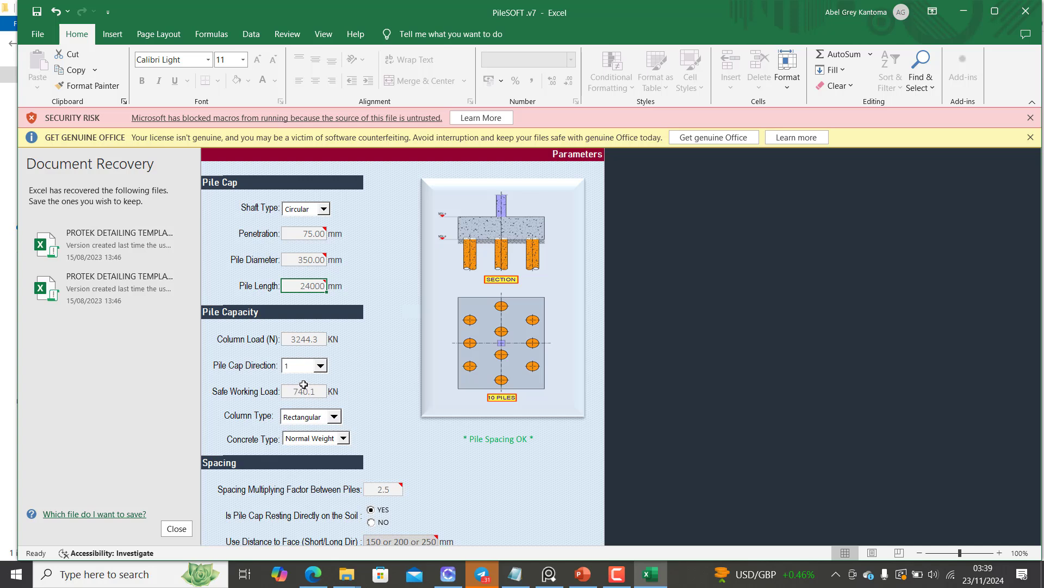
{"action": "scroll", "coordinate": [304, 385], "scroll_direction": "down", "scroll_amount": 5}
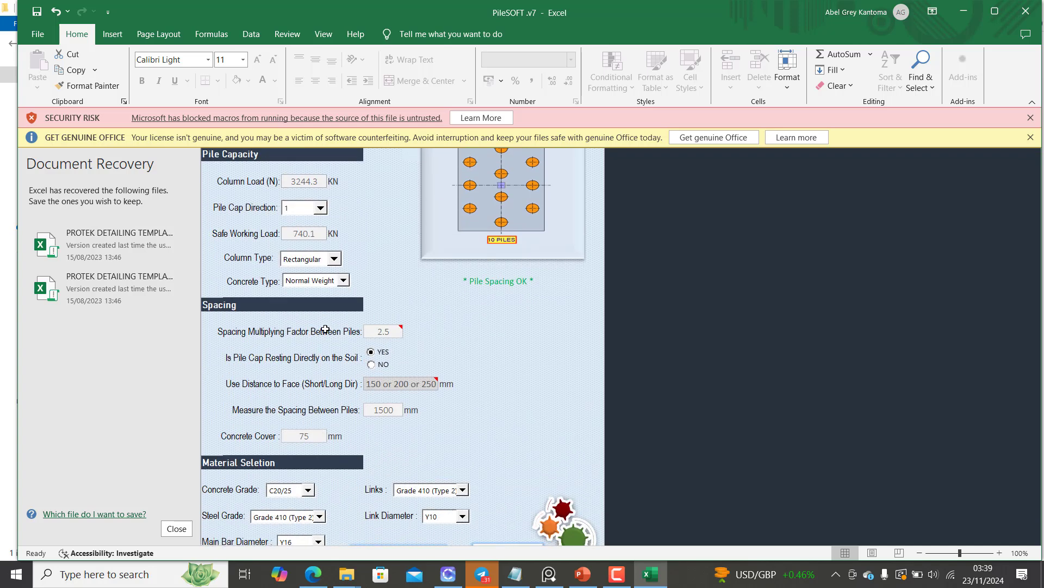
{"action": "scroll", "coordinate": [326, 329], "scroll_direction": "down", "scroll_amount": 4}
{"action": "scroll", "coordinate": [329, 322], "scroll_direction": "up", "scroll_amount": 4}
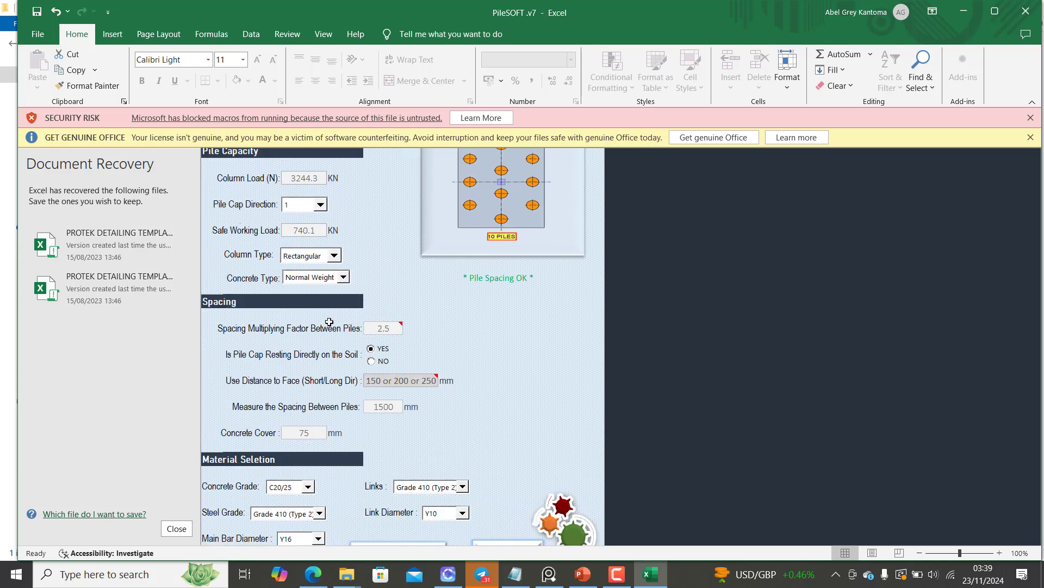
{"action": "scroll", "coordinate": [329, 322], "scroll_direction": "up", "scroll_amount": 3}
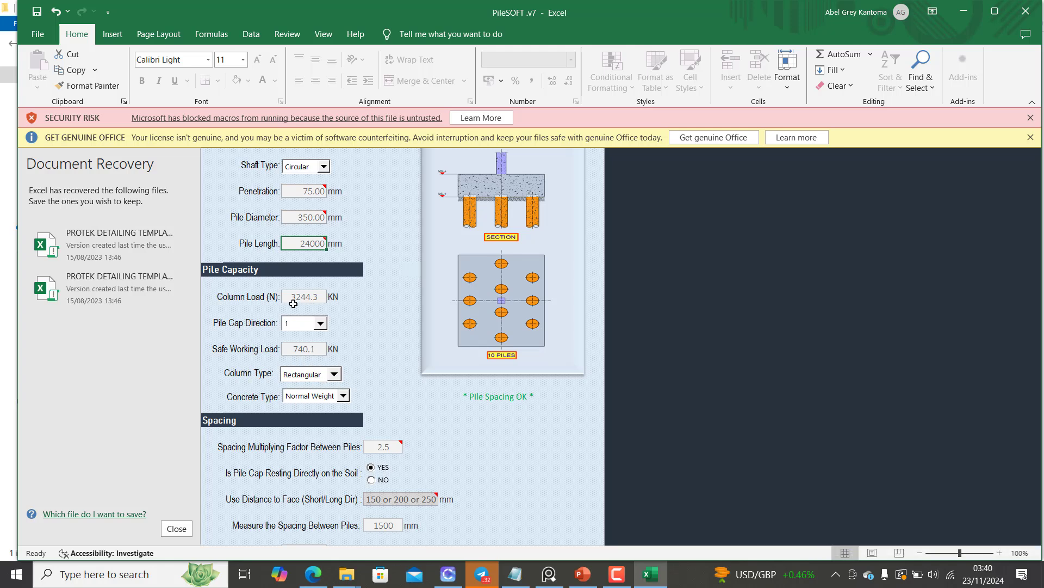
{"action": "scroll", "coordinate": [350, 447], "scroll_direction": "down", "scroll_amount": 4}
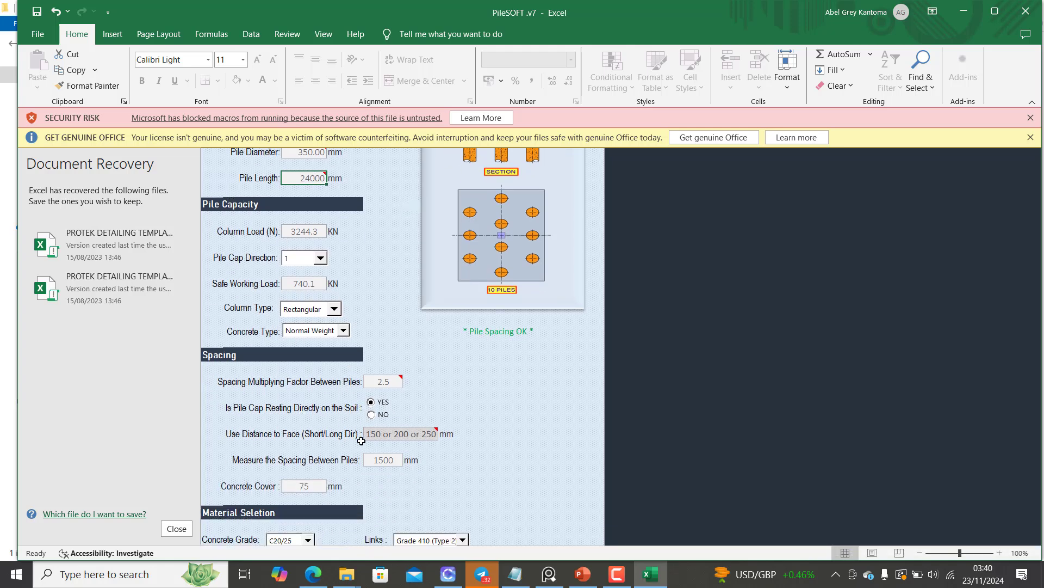
{"action": "scroll", "coordinate": [354, 433], "scroll_direction": "down", "scroll_amount": 6}
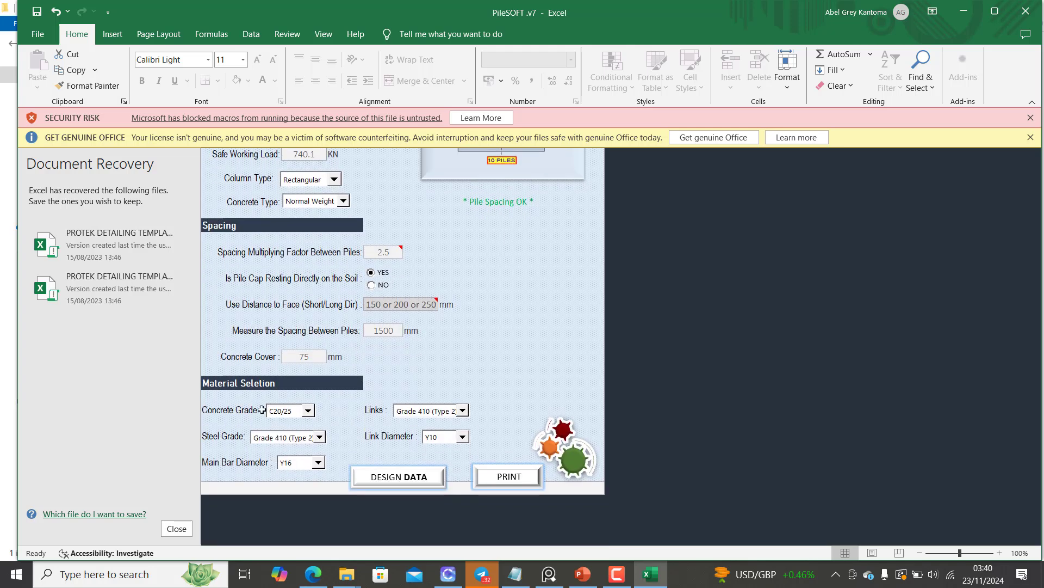
{"action": "left_click", "coordinate": [309, 411]}
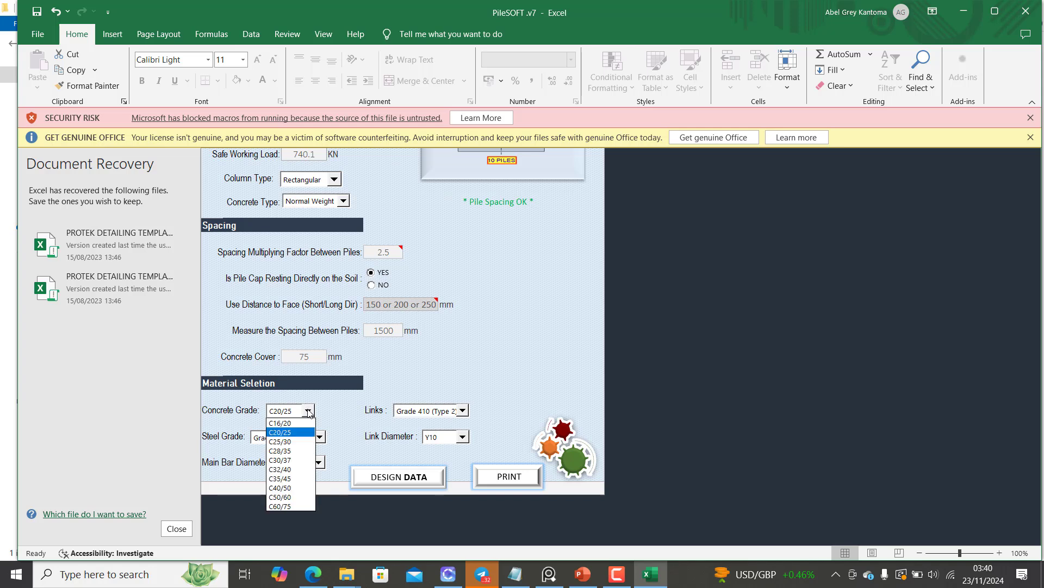
{"action": "left_click", "coordinate": [315, 417]}
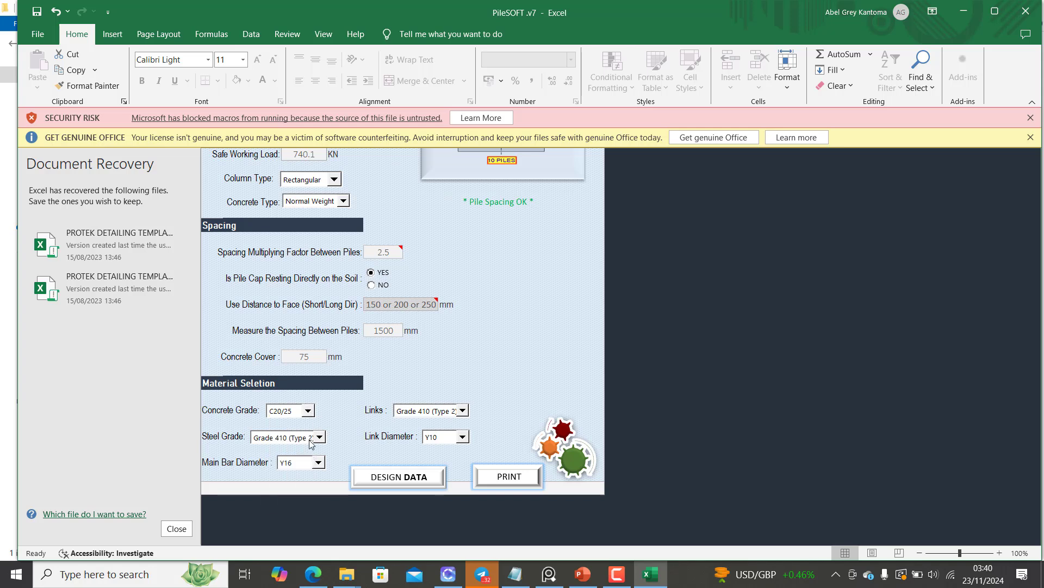
{"action": "left_click", "coordinate": [321, 438]}
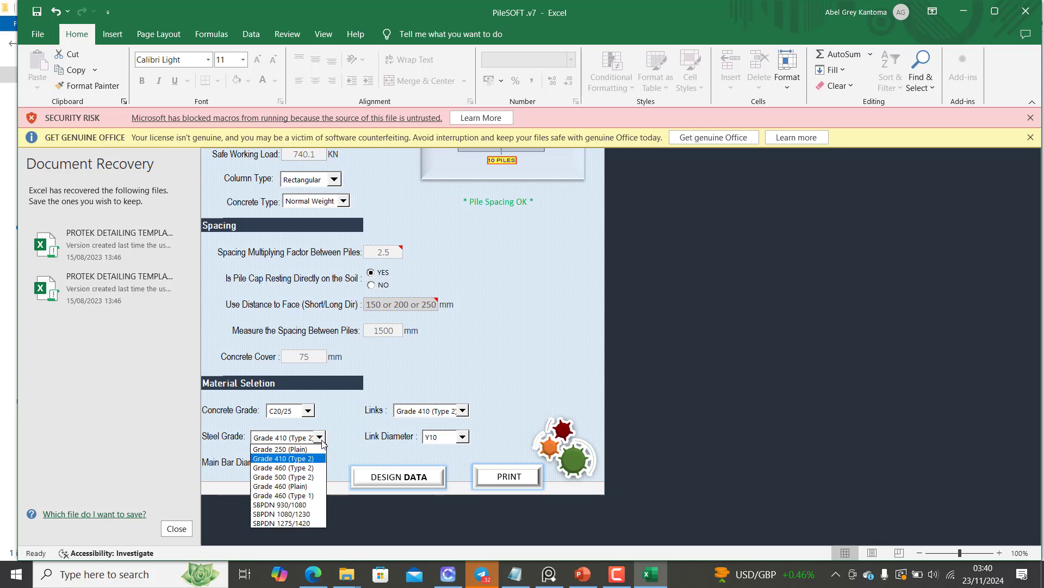
{"action": "left_click", "coordinate": [321, 442]}
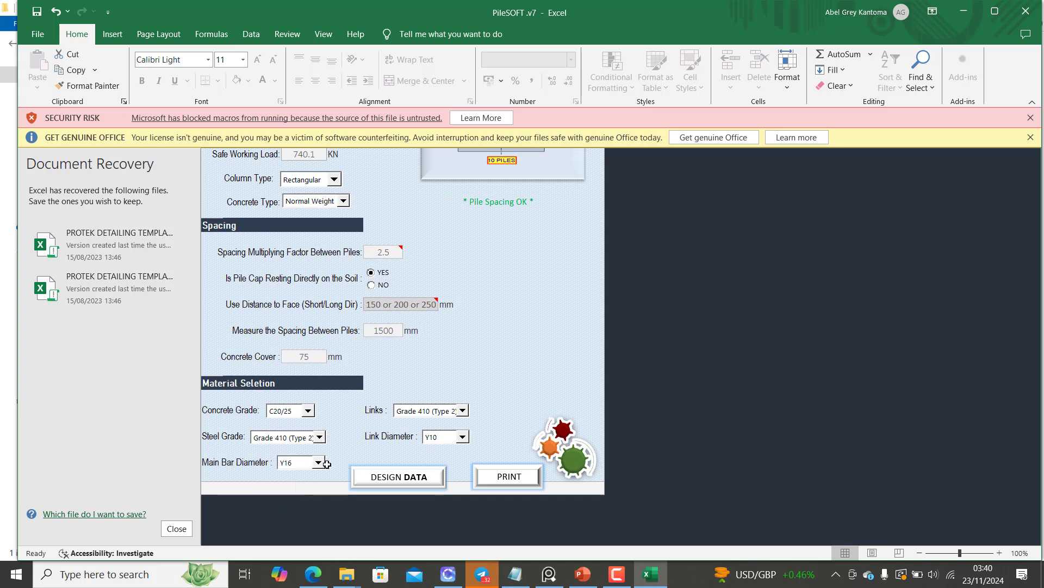
{"action": "left_click", "coordinate": [320, 462]}
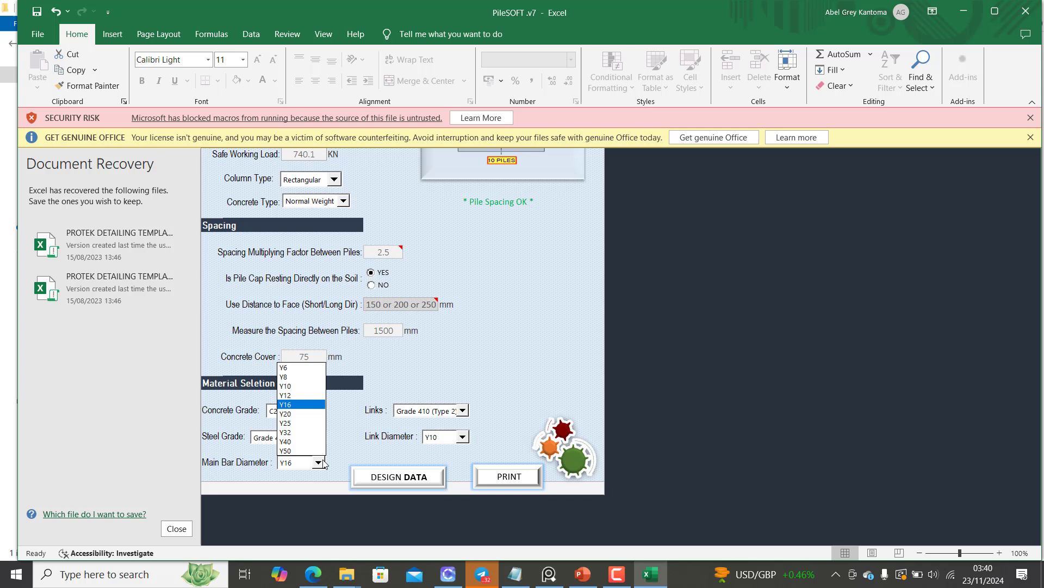
{"action": "left_click", "coordinate": [323, 463]}
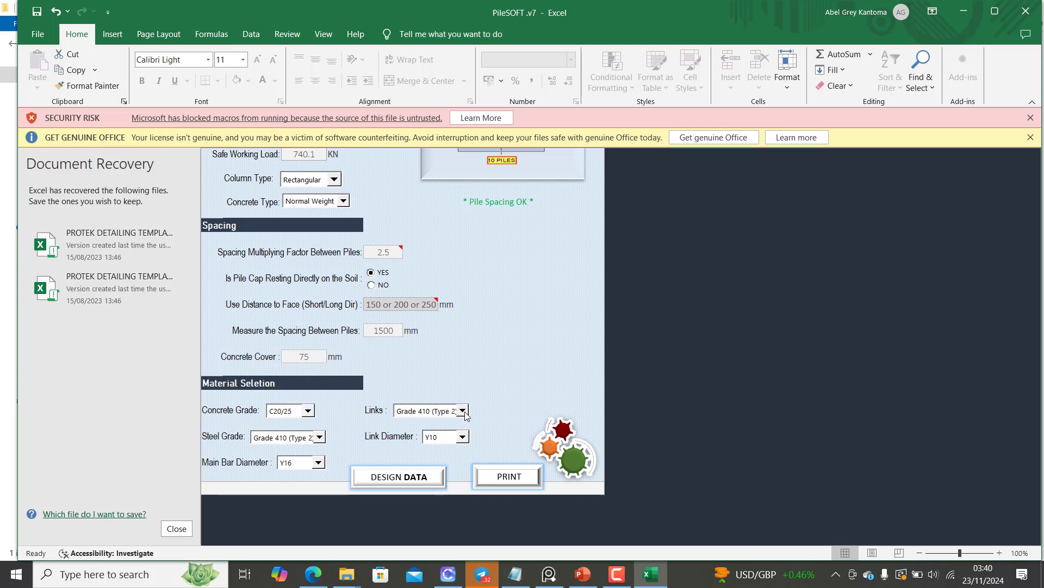
{"action": "left_click", "coordinate": [419, 478]}
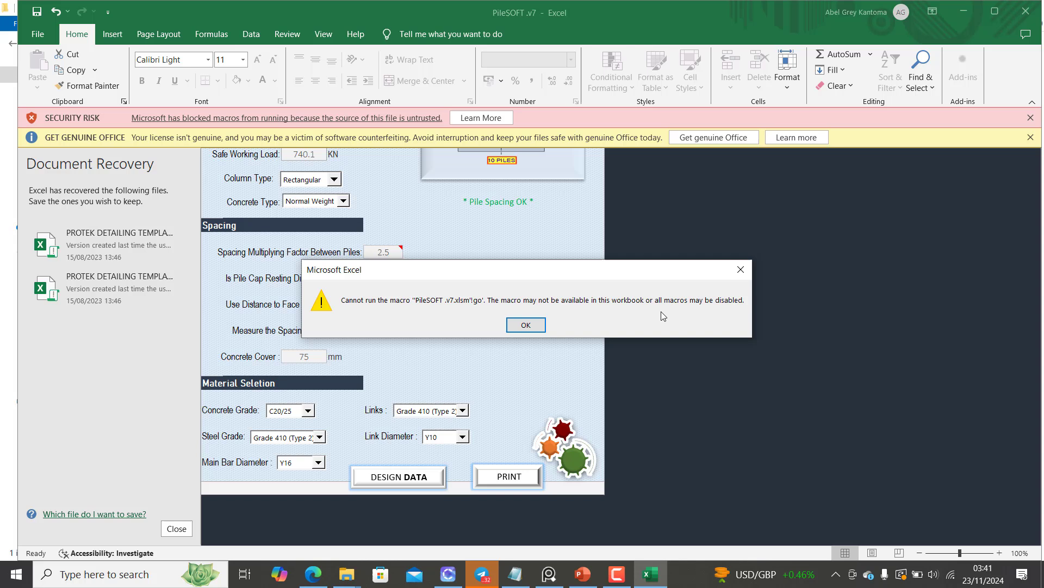
{"action": "left_click", "coordinate": [526, 325]}
{"action": "scroll", "coordinate": [457, 296], "scroll_direction": "up", "scroll_amount": 4}
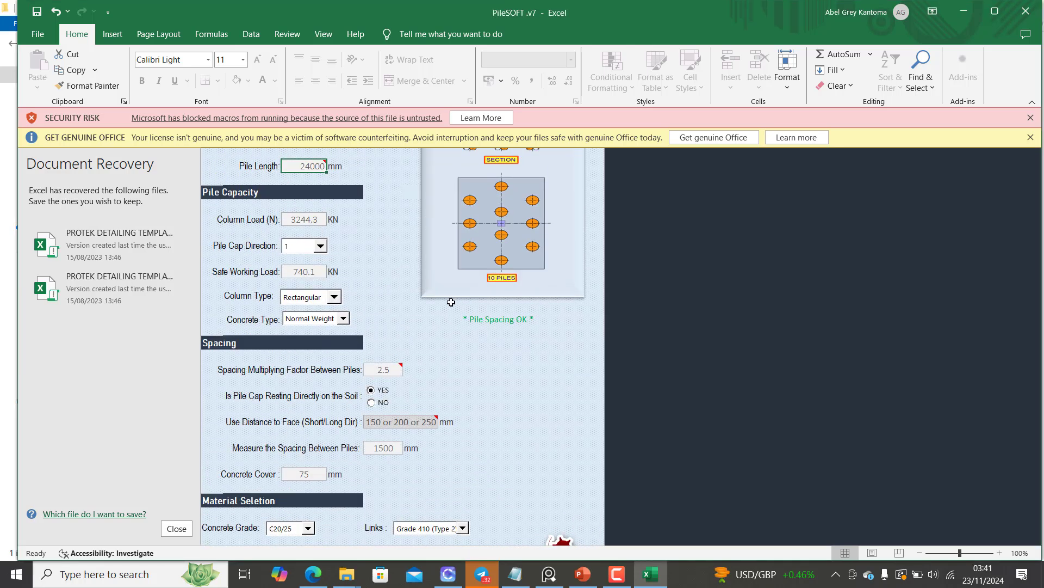
{"action": "scroll", "coordinate": [446, 303], "scroll_direction": "up", "scroll_amount": 2}
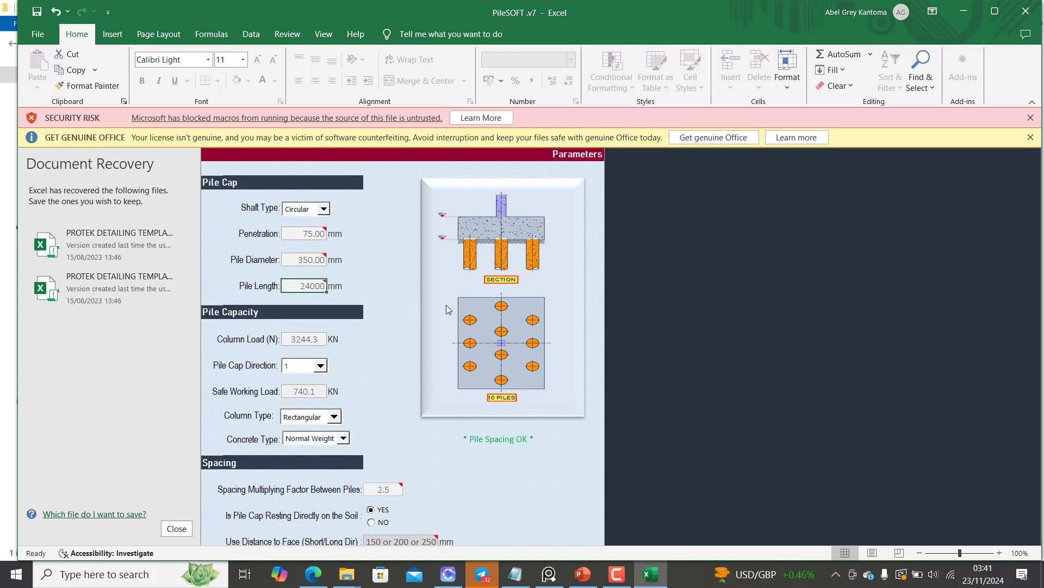
{"action": "scroll", "coordinate": [426, 324], "scroll_direction": "down", "scroll_amount": 12}
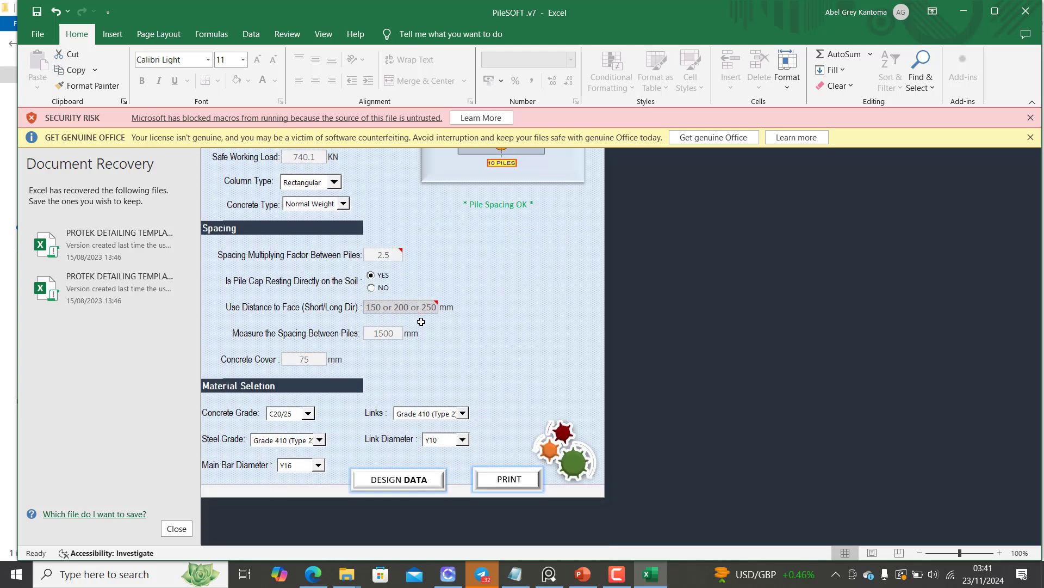
{"action": "scroll", "coordinate": [433, 325], "scroll_direction": "up", "scroll_amount": 7}
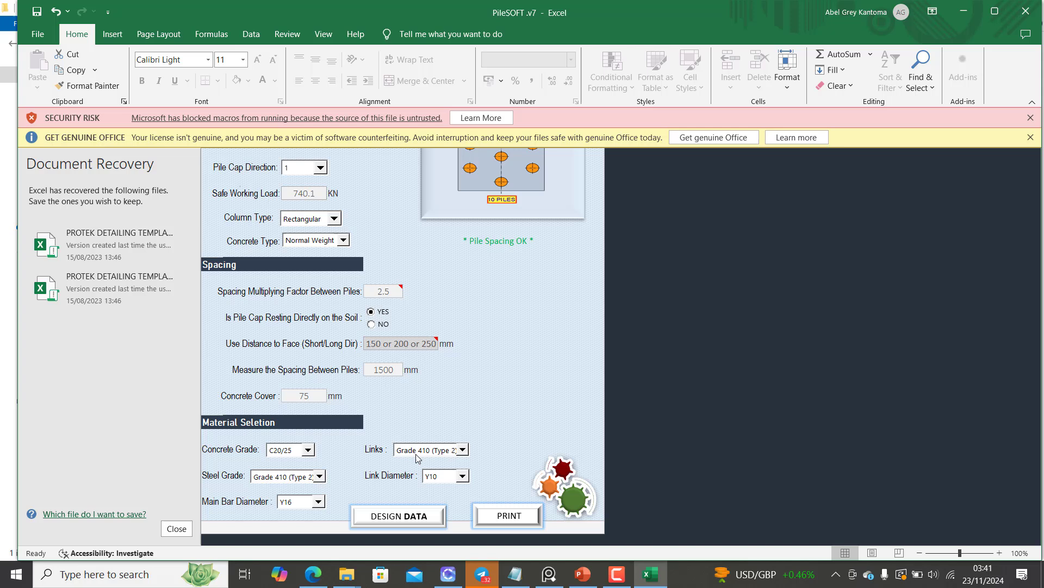
{"action": "left_click", "coordinate": [403, 517]}
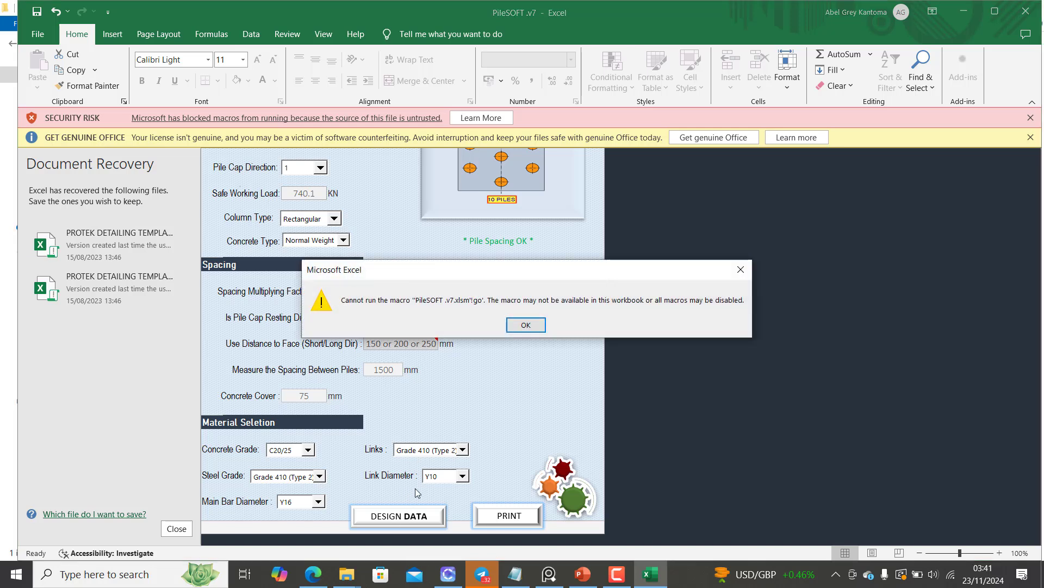
{"action": "left_click", "coordinate": [525, 325]}
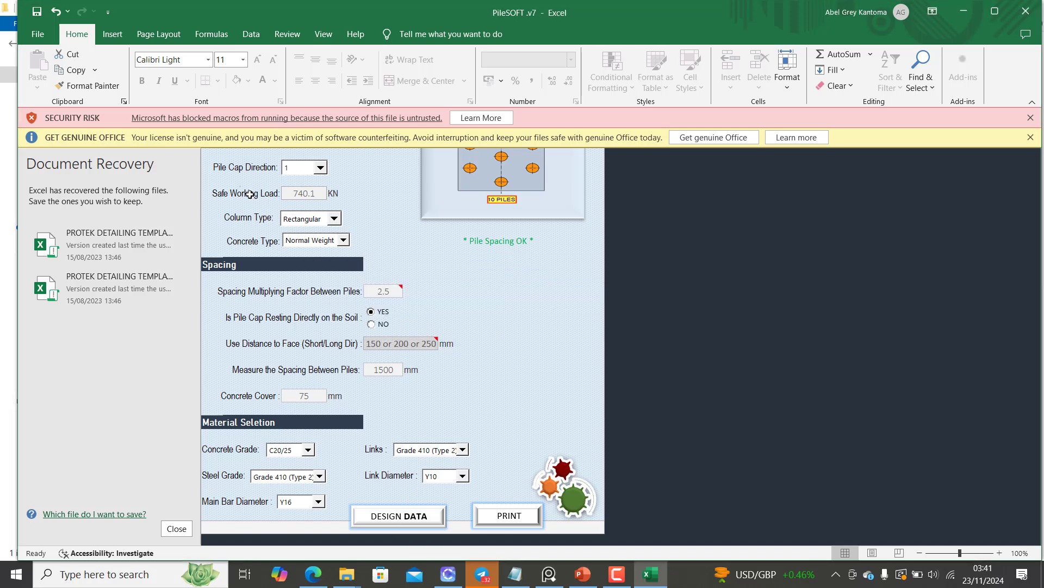
Choose 'Disable all macros except digitally signed macros' in Trust Center Macro Settings and confirm.
{"action": "left_click", "coordinate": [38, 34]}
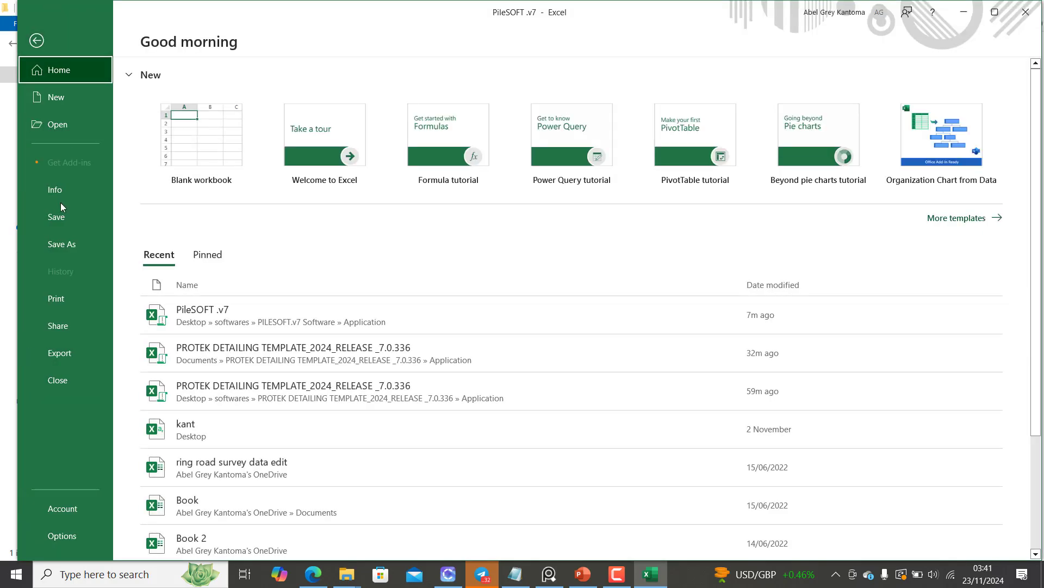
{"action": "left_click", "coordinate": [68, 536]}
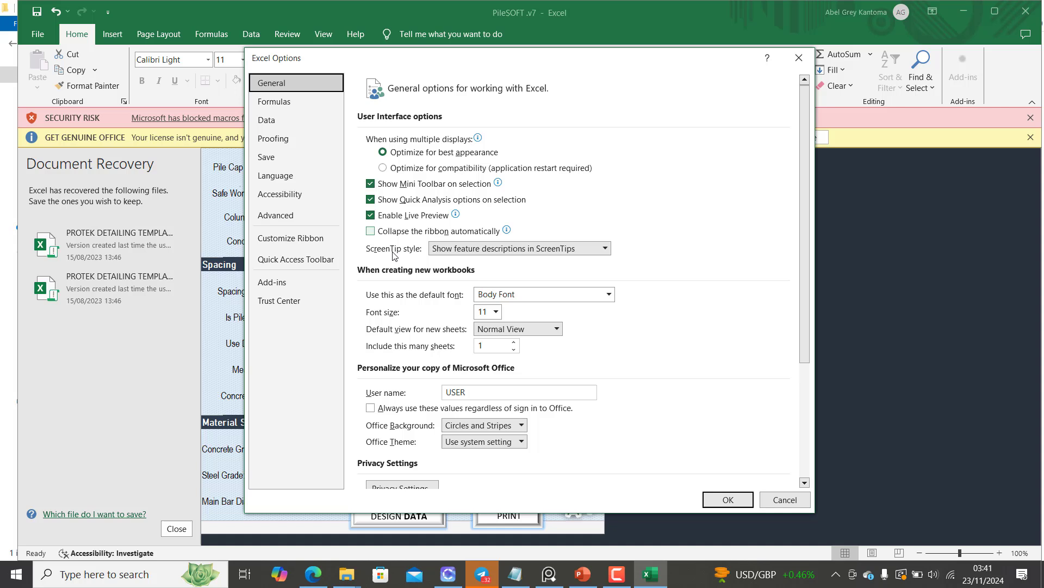
{"action": "left_click", "coordinate": [294, 300]}
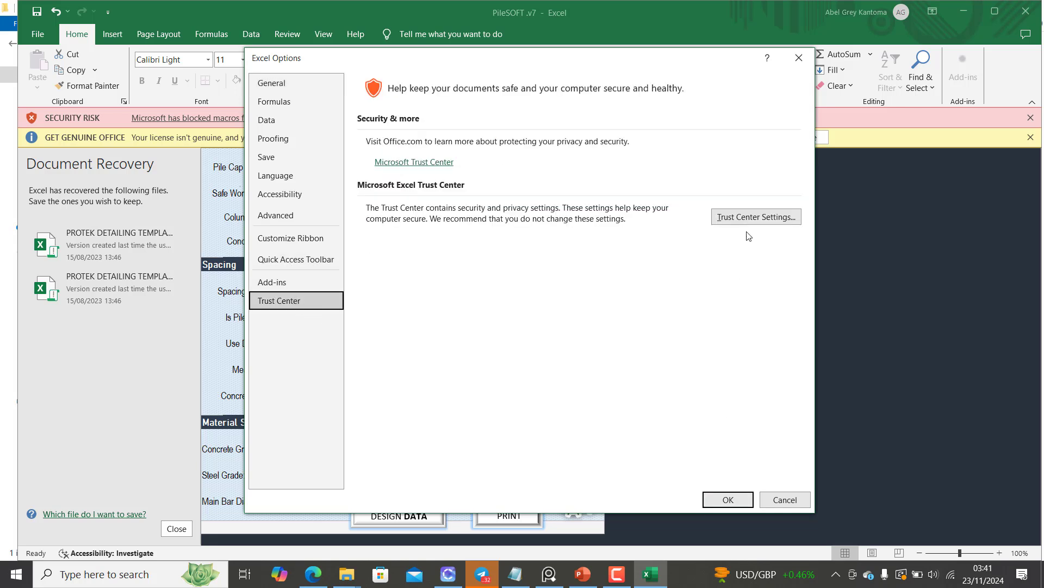
{"action": "left_click", "coordinate": [773, 221]}
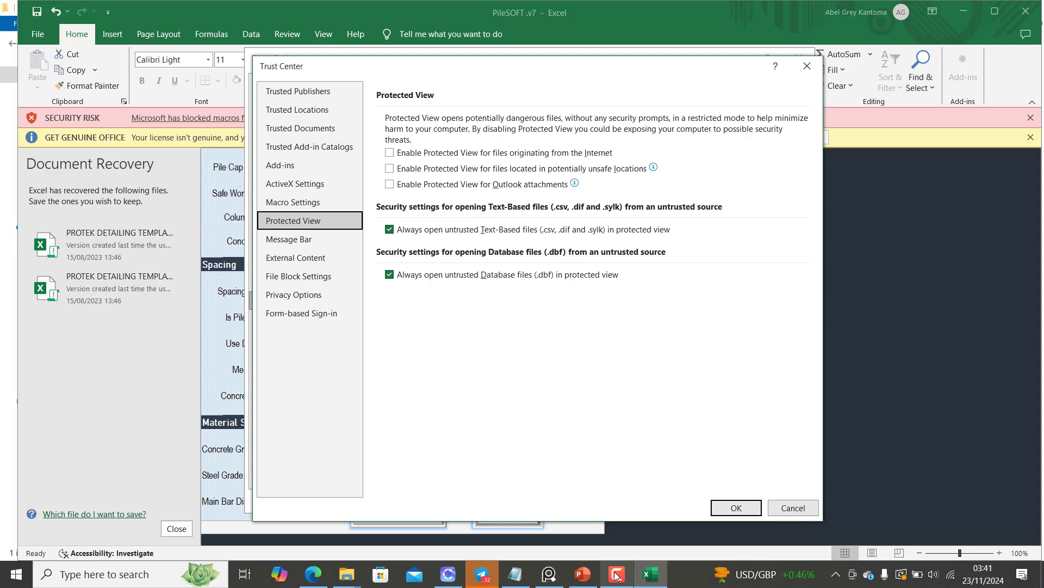
{"action": "left_click", "coordinate": [615, 575]}
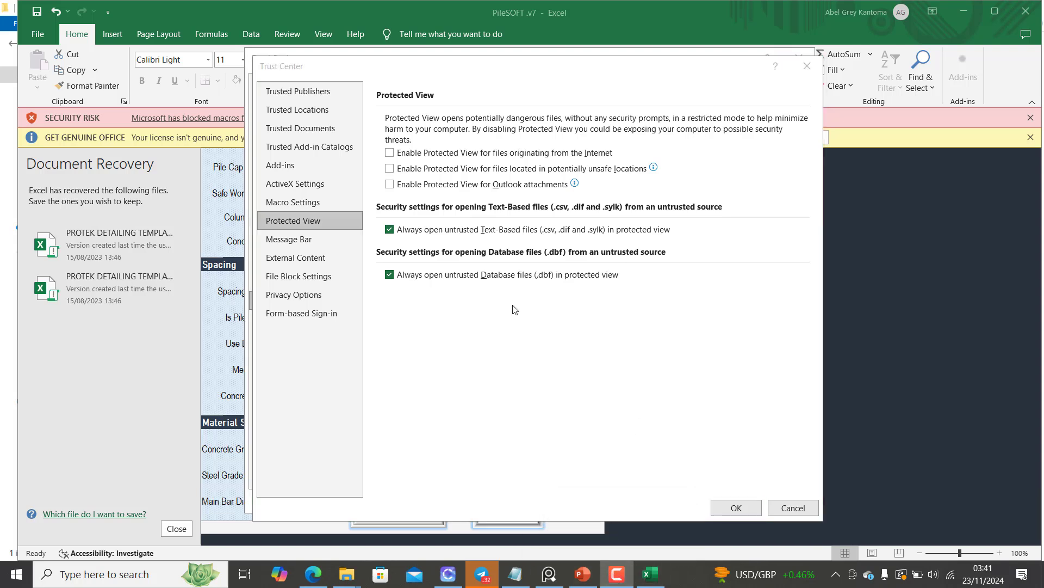
{"action": "key", "text": "Up"}
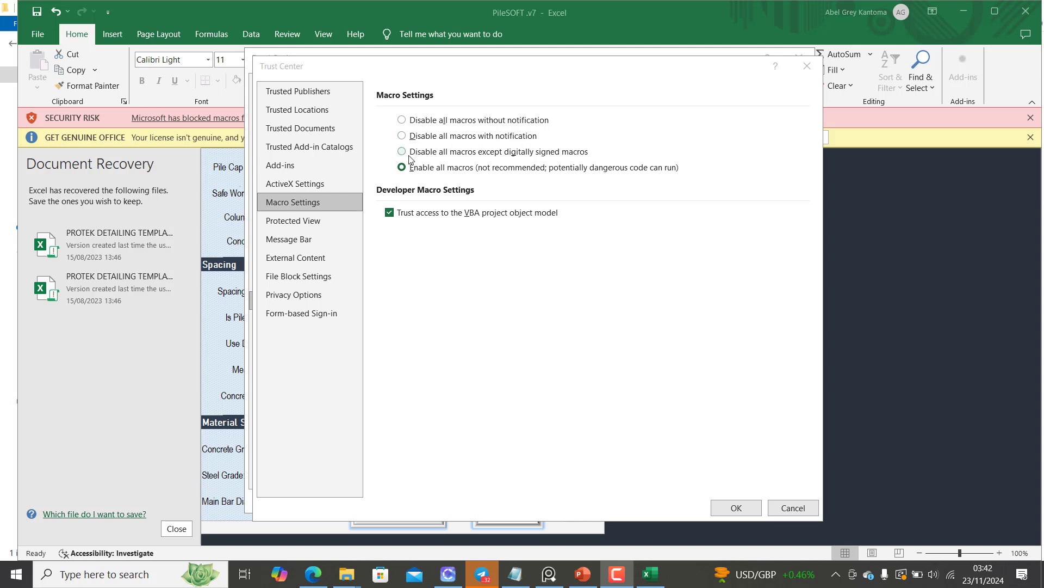
{"action": "left_click", "coordinate": [415, 124]}
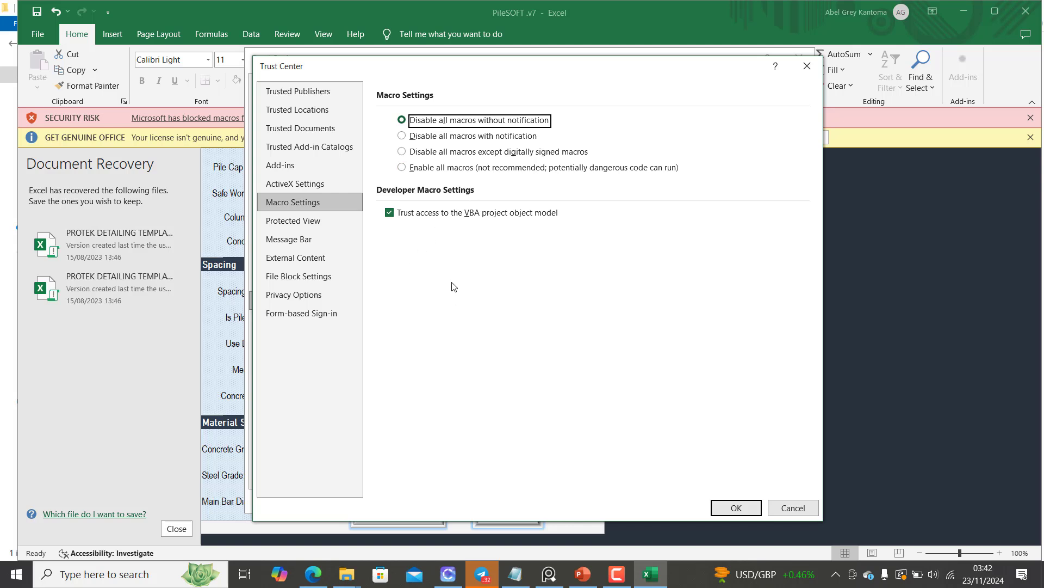
{"action": "left_click", "coordinate": [420, 154]}
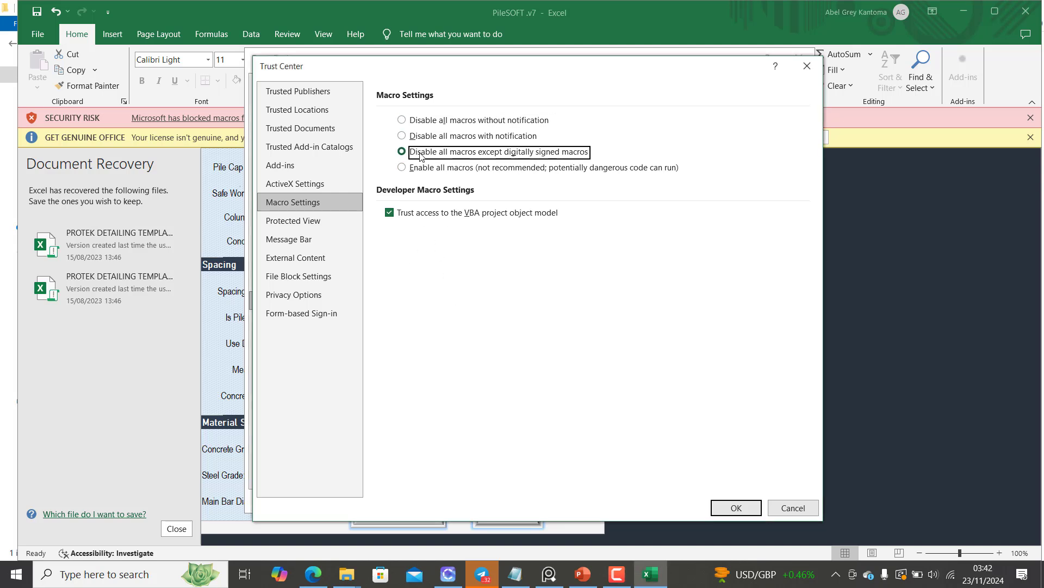
{"action": "left_click", "coordinate": [744, 511]}
{"action": "key", "text": "Return"}
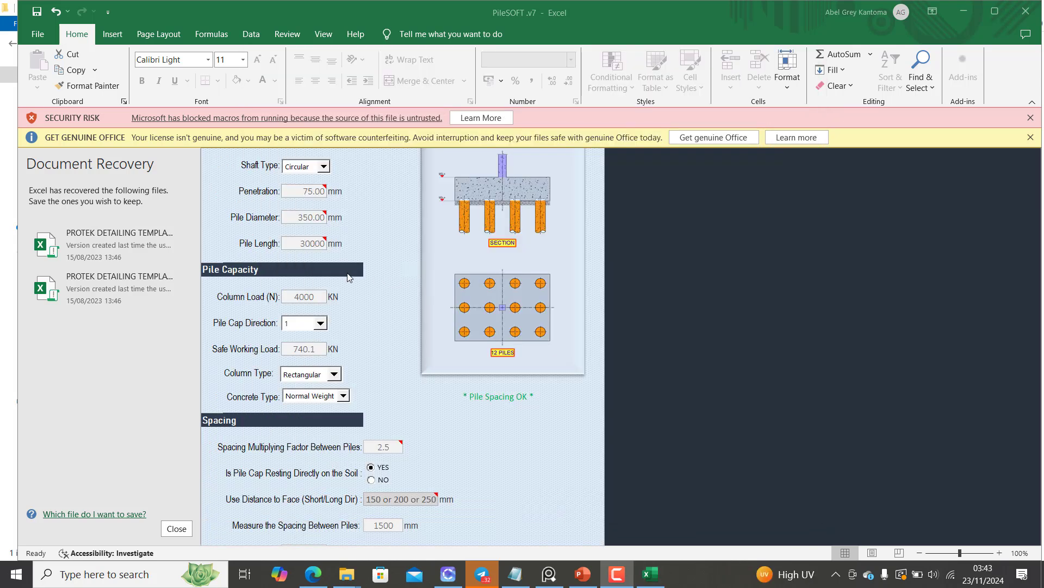
Enter a column load of 350, then change it to 450 kN, giving a 2-pile cap.
{"action": "left_click", "coordinate": [298, 295]}
{"action": "double_click", "coordinate": [300, 296]}
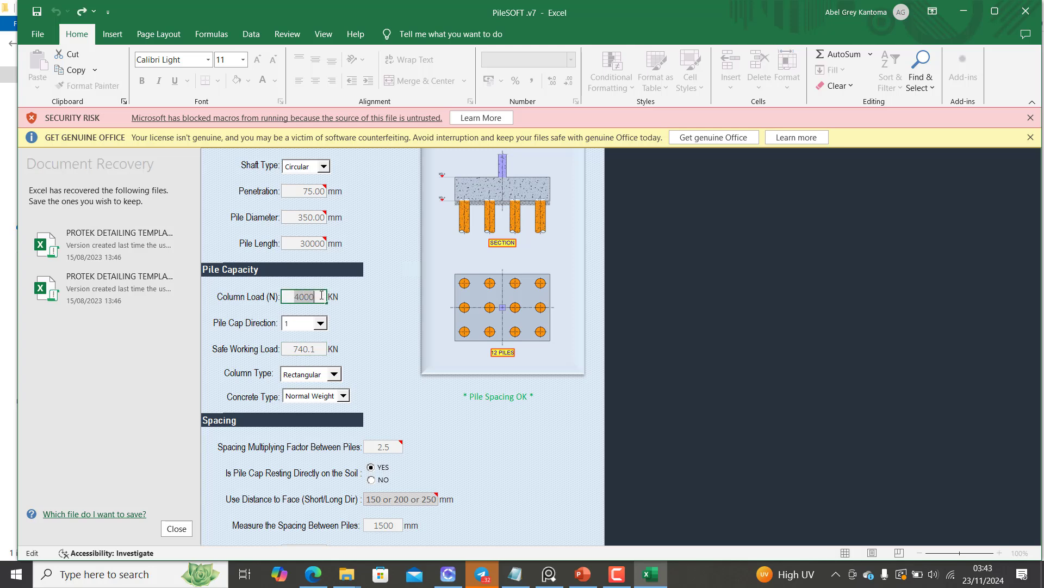
{"action": "type", "text": "350"}
{"action": "key", "text": "Return"}
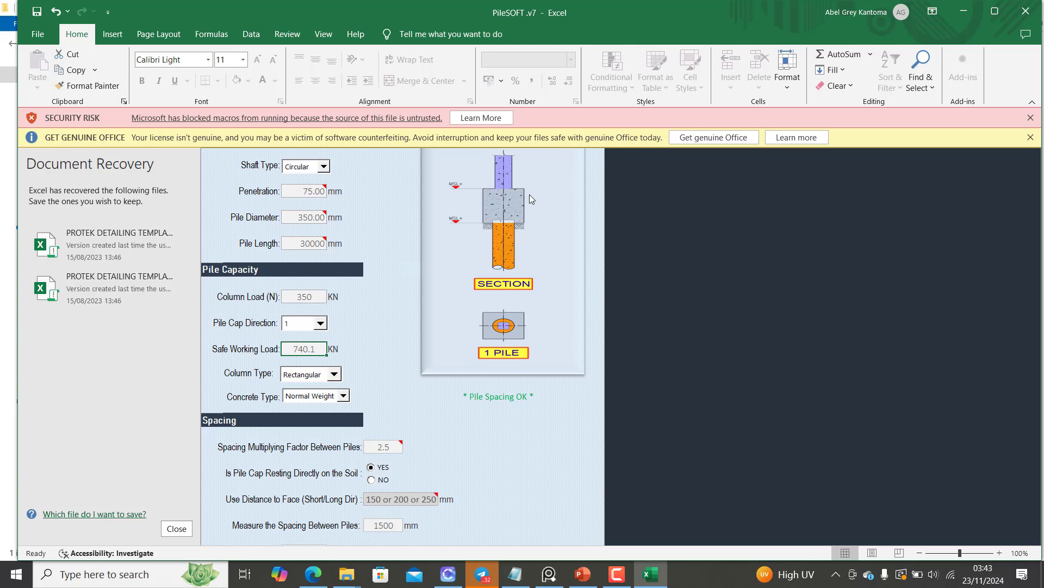
{"action": "scroll", "coordinate": [518, 240], "scroll_direction": "up", "scroll_amount": 1}
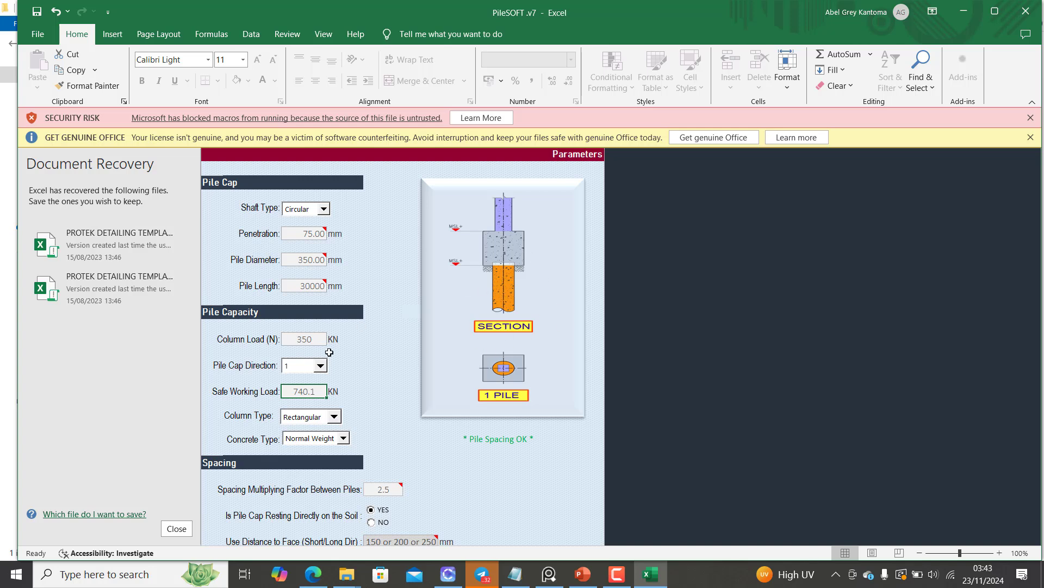
{"action": "double_click", "coordinate": [313, 339]}
{"action": "double_click", "coordinate": [313, 339]}
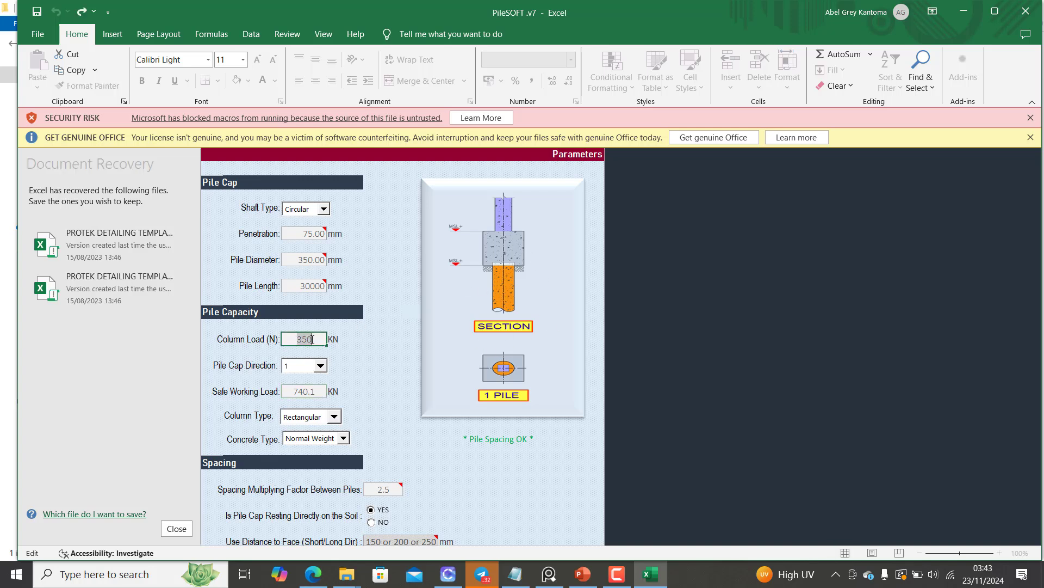
{"action": "type", "text": "450"}
{"action": "key", "text": "Return"}
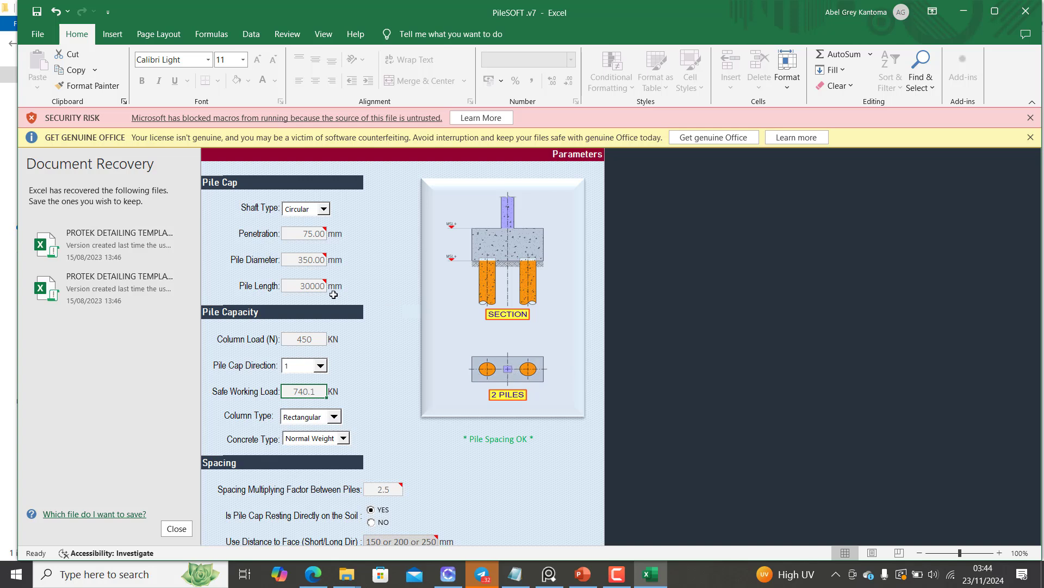
Replace the 30000 mm pile length with 20000 mm, keeping the 2-pile layout.
{"action": "left_click", "coordinate": [311, 287]}
{"action": "double_click", "coordinate": [311, 286]}
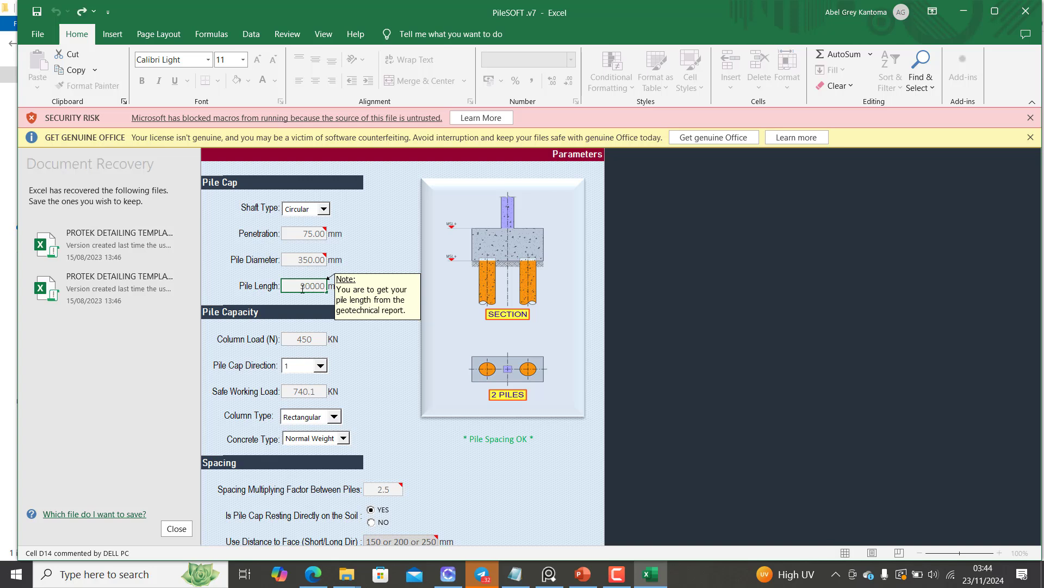
{"action": "double_click", "coordinate": [302, 287]}
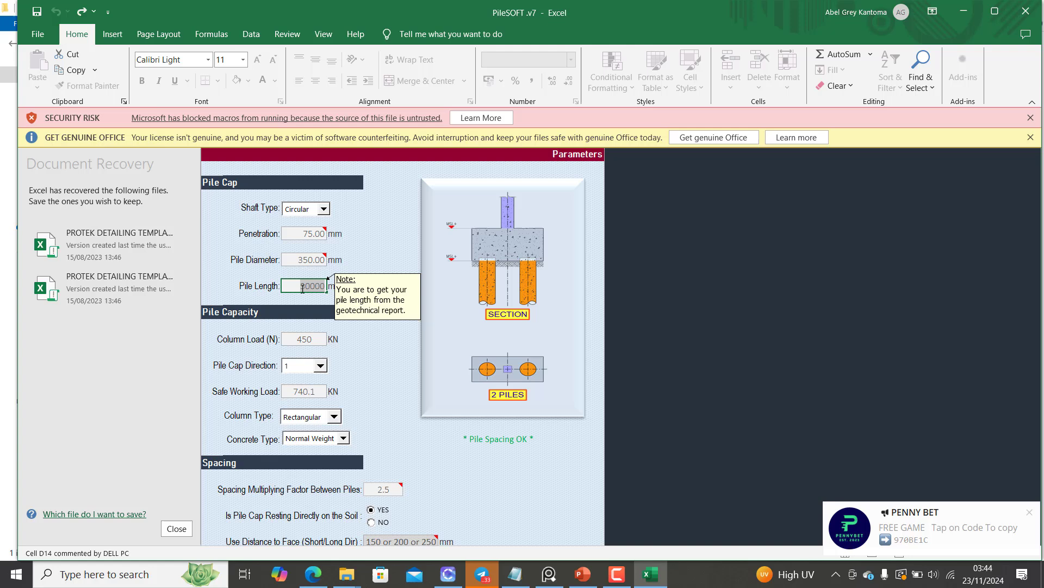
{"action": "type", "text": "12000"}
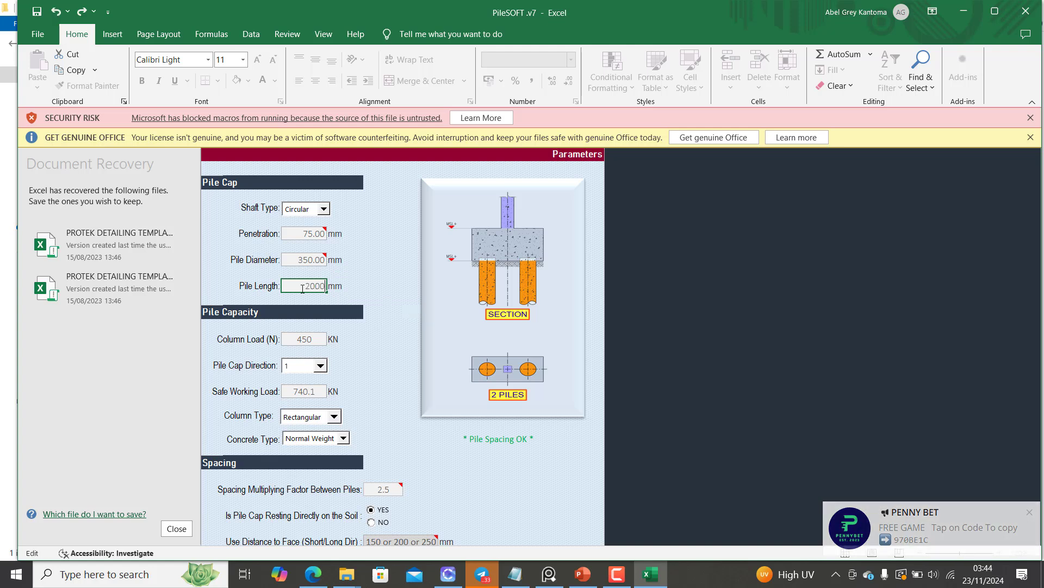
{"action": "type", "text": "0"}
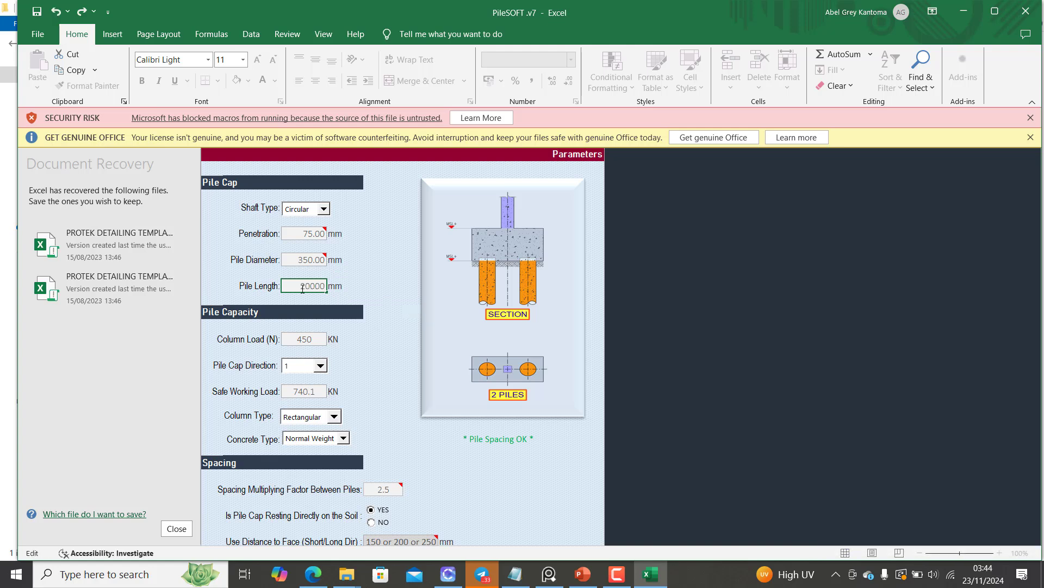
{"action": "key", "text": "Return"}
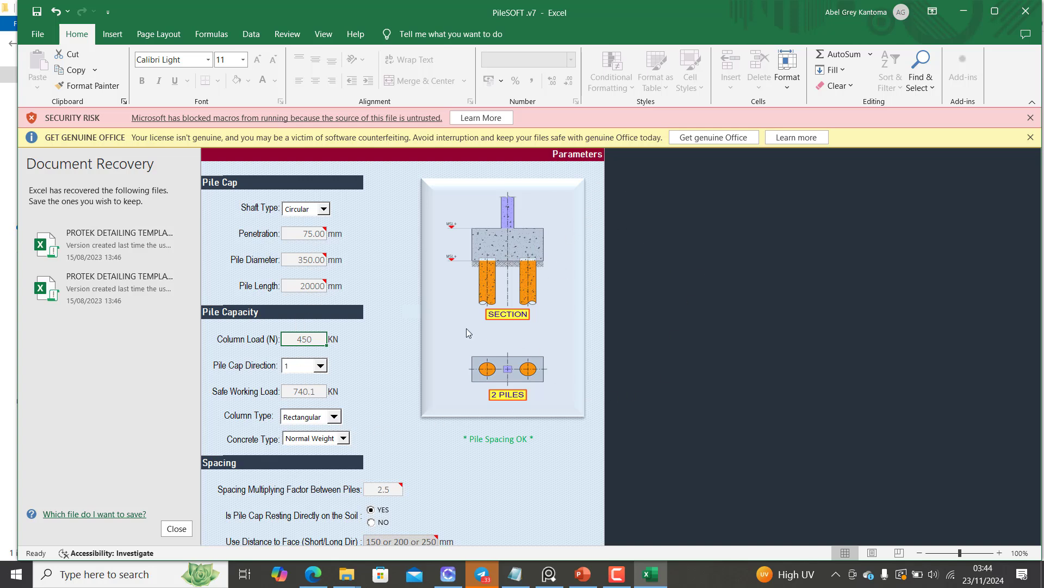
{"action": "scroll", "coordinate": [393, 422], "scroll_direction": "down", "scroll_amount": 1}
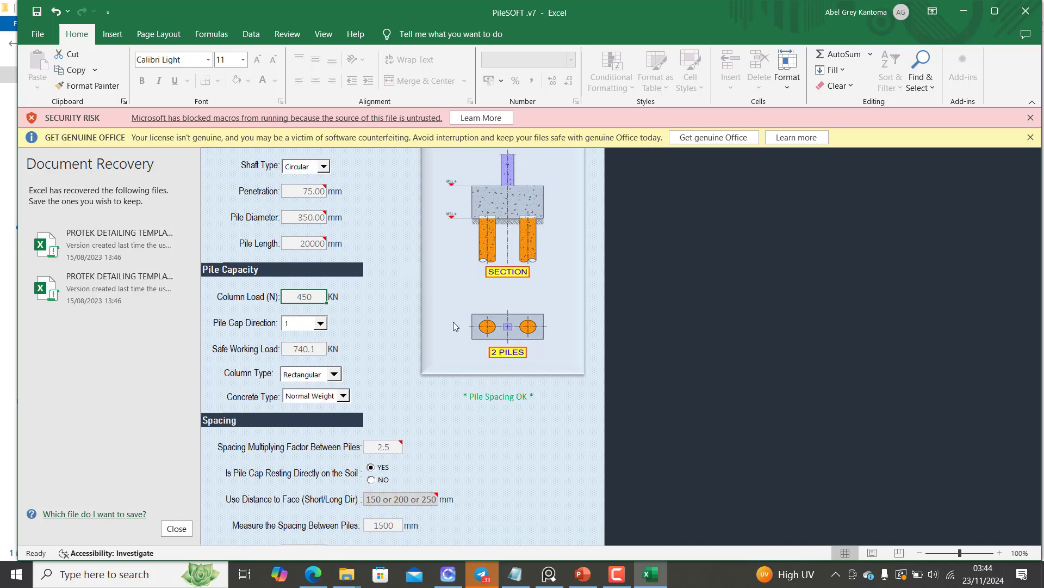
{"action": "scroll", "coordinate": [453, 322], "scroll_direction": "down", "scroll_amount": 2}
{"action": "scroll", "coordinate": [480, 385], "scroll_direction": "up", "scroll_amount": 1}
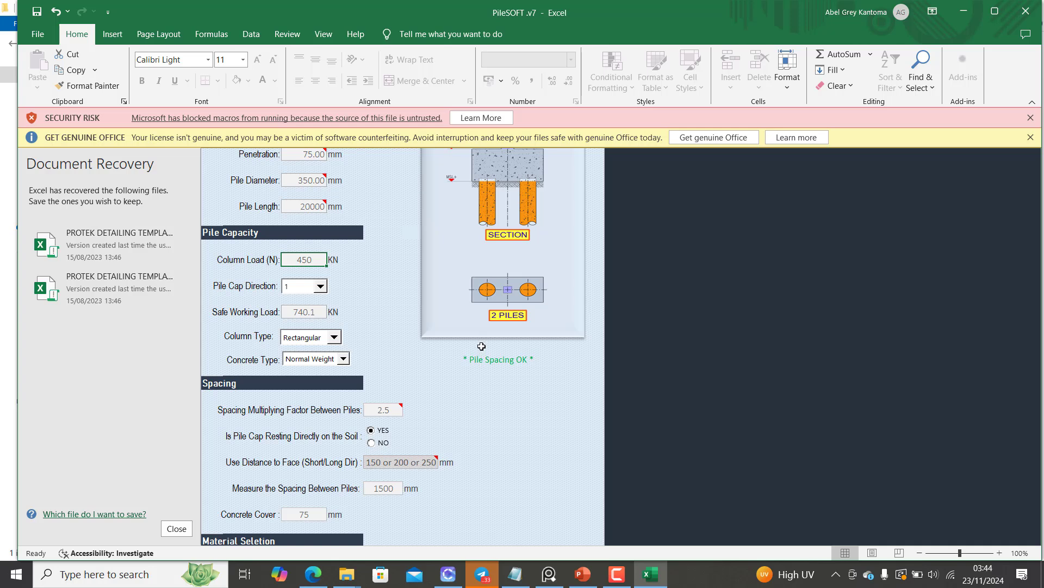
{"action": "scroll", "coordinate": [484, 359], "scroll_direction": "down", "scroll_amount": 4}
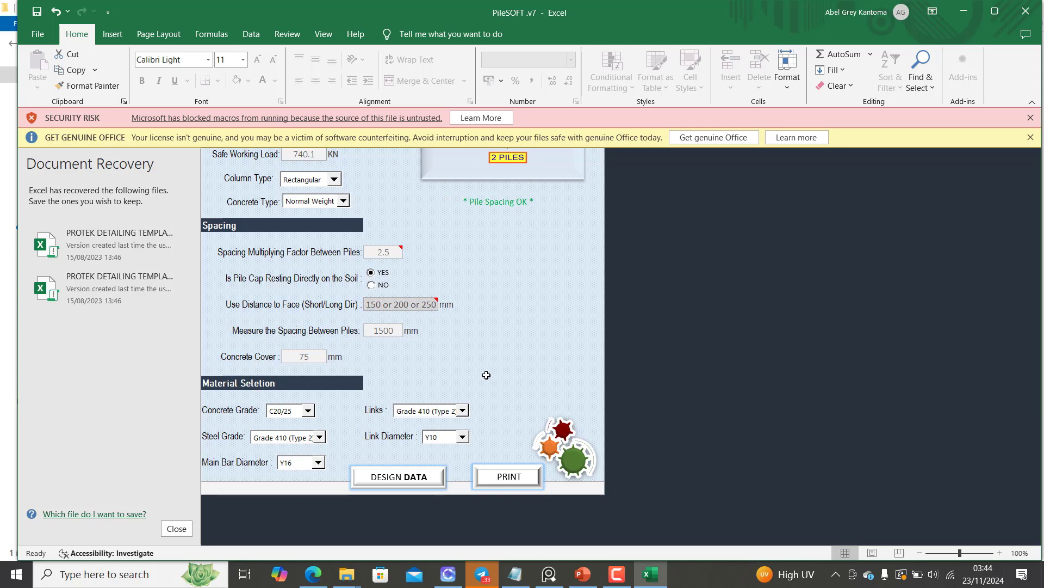
{"action": "scroll", "coordinate": [398, 348], "scroll_direction": "up", "scroll_amount": 5}
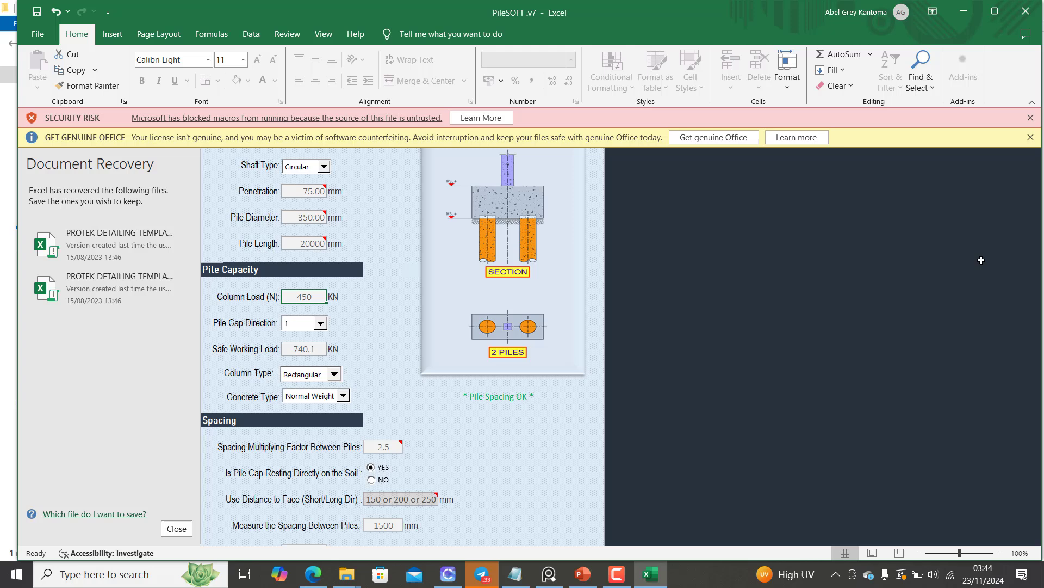
{"action": "scroll", "coordinate": [390, 347], "scroll_direction": "down", "scroll_amount": 1}
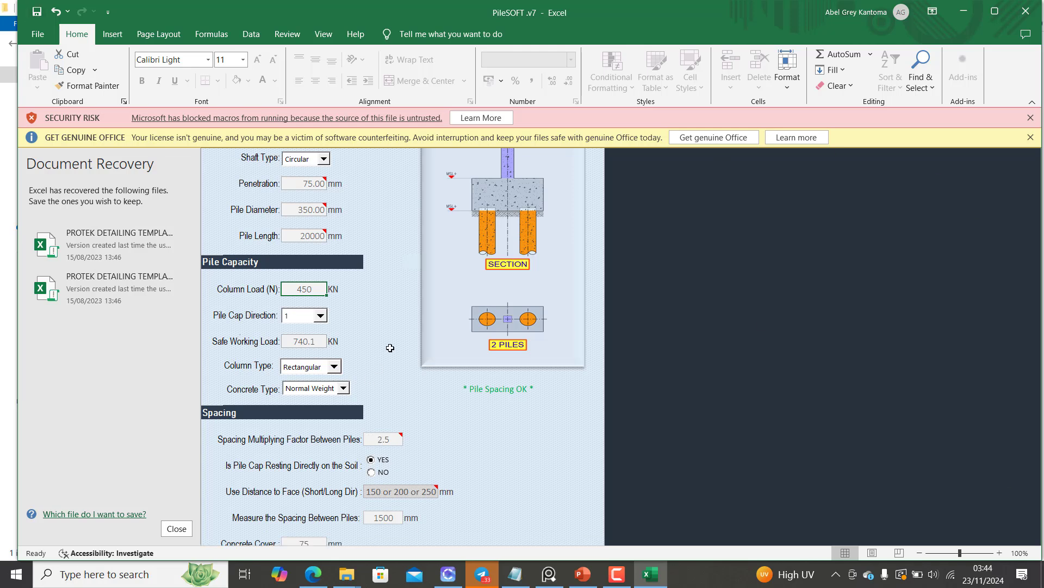
{"action": "scroll", "coordinate": [390, 348], "scroll_direction": "down", "scroll_amount": 5}
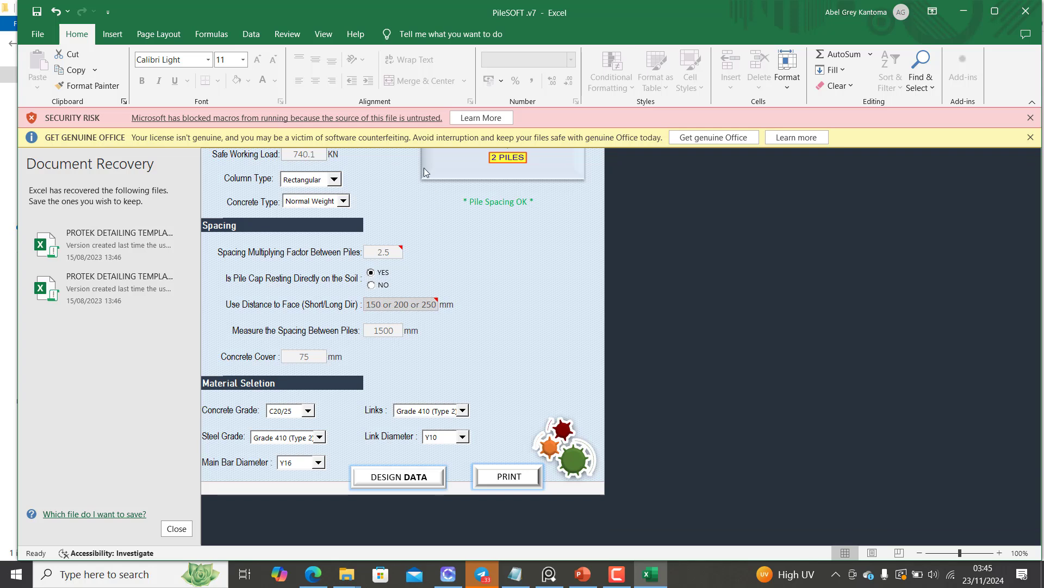
{"action": "scroll", "coordinate": [386, 190], "scroll_direction": "up", "scroll_amount": 3}
{"action": "scroll", "coordinate": [383, 213], "scroll_direction": "up", "scroll_amount": 2}
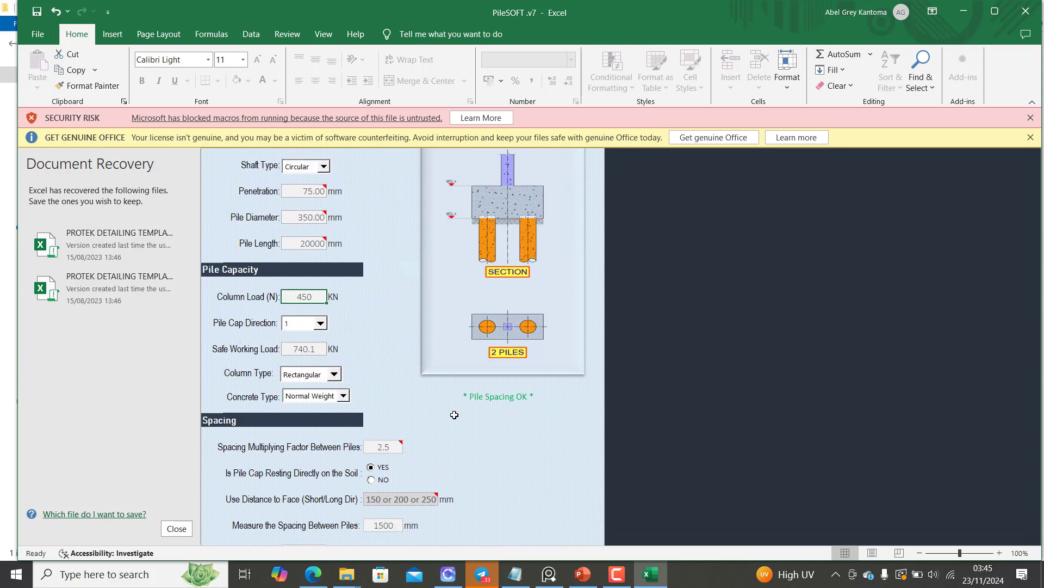
{"action": "mouse_move", "coordinate": [655, 581]}
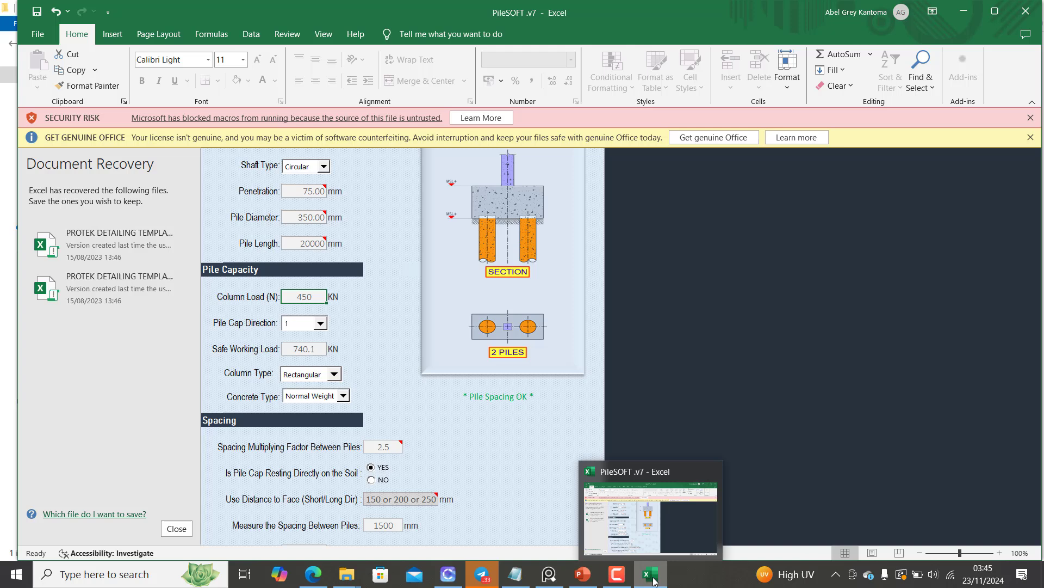